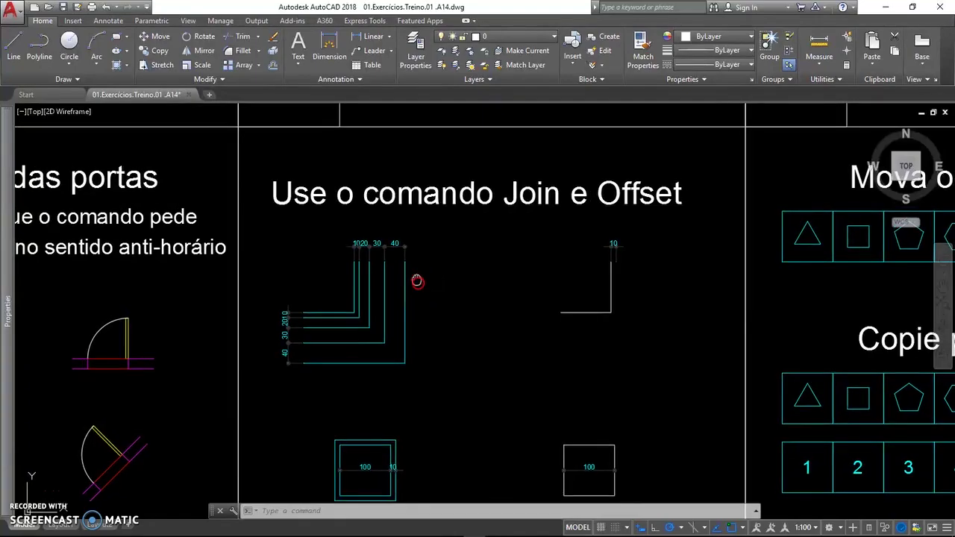
Pan the sheet down to exercise 7 so its Join and Offset task is visible
mouse_move(415, 275)
middle_mouse_down()
mouse_move(431, 336)
mouse_move(425, 382)
middle_mouse_up()
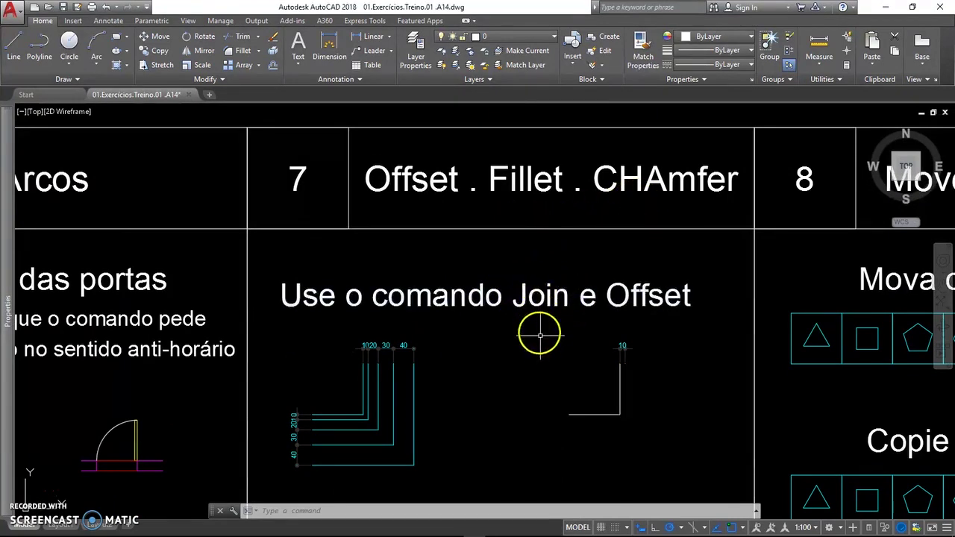
middle_click_drag(540, 335, 538, 320)
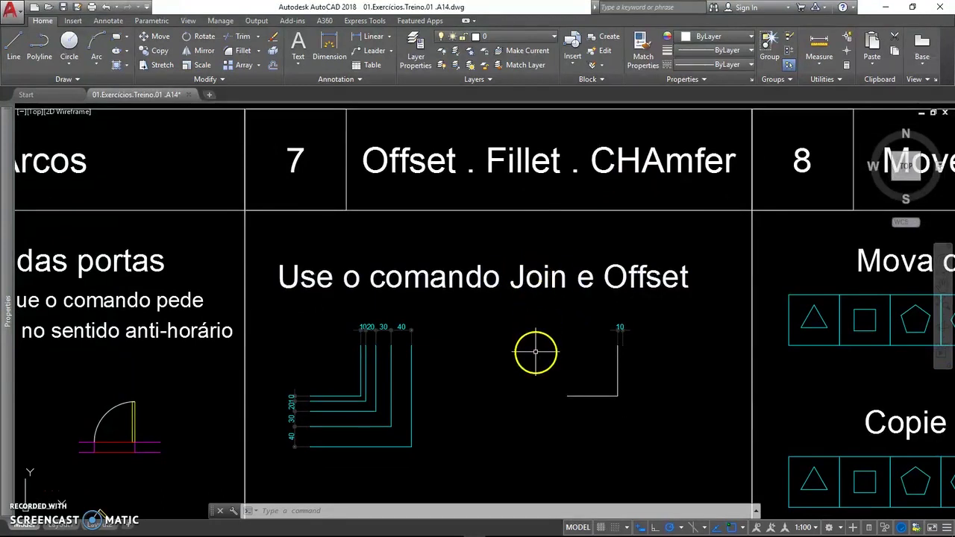
type("o")
key("Return")
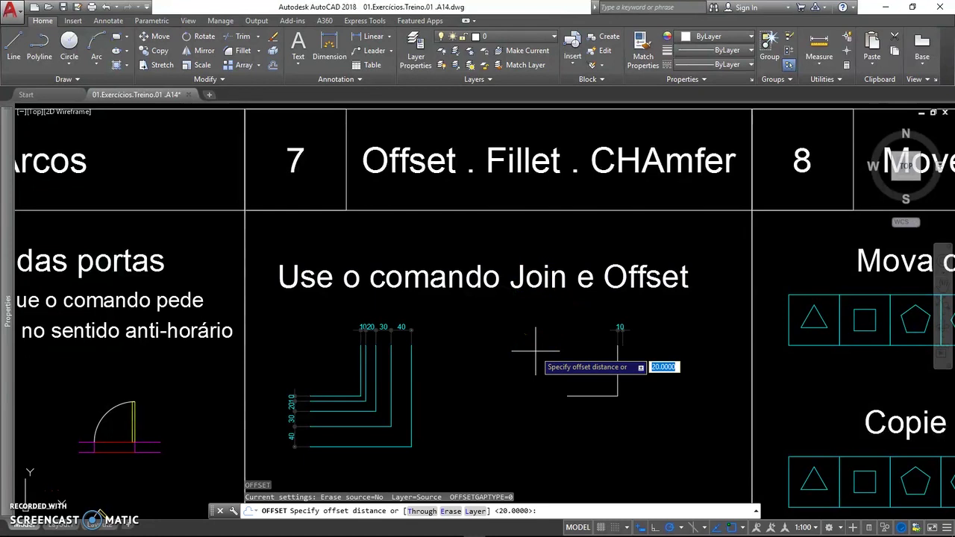
type("30")
key("Return")
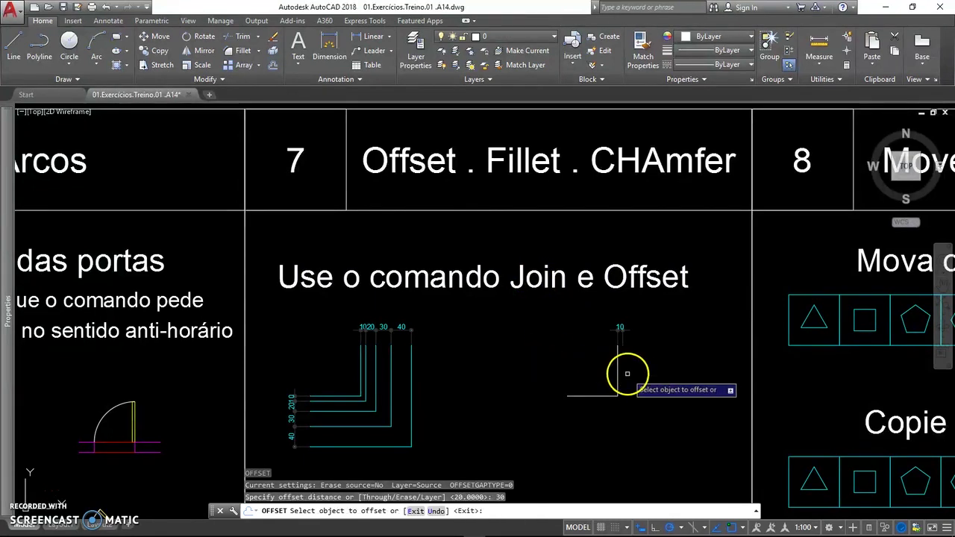
left_click(618, 377)
left_click(629, 372)
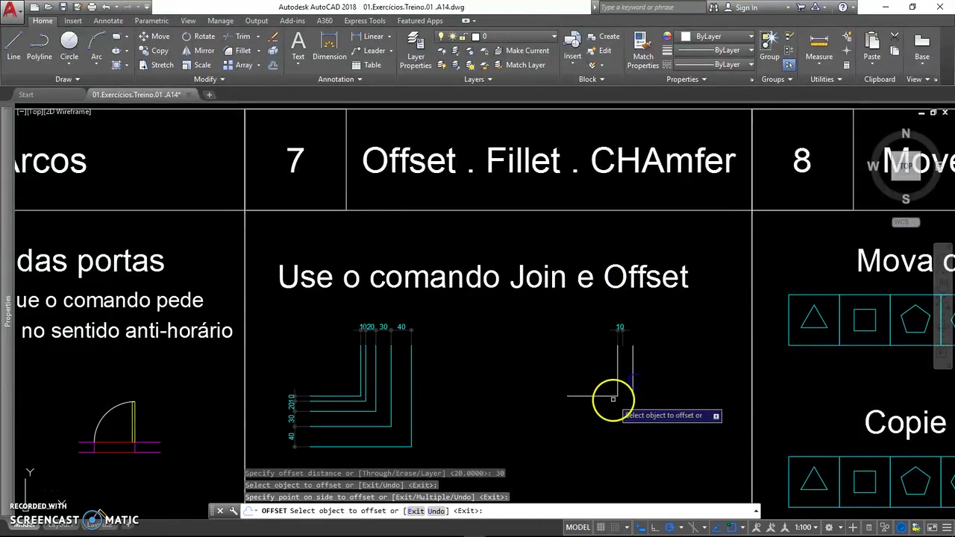
left_click(607, 396)
left_click(607, 404)
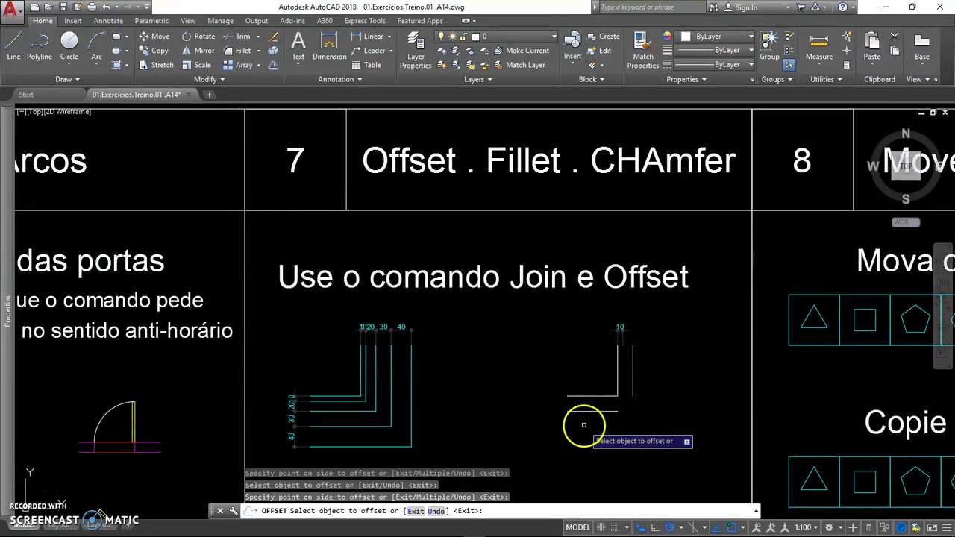
key("Escape")
key("ctrl+z")
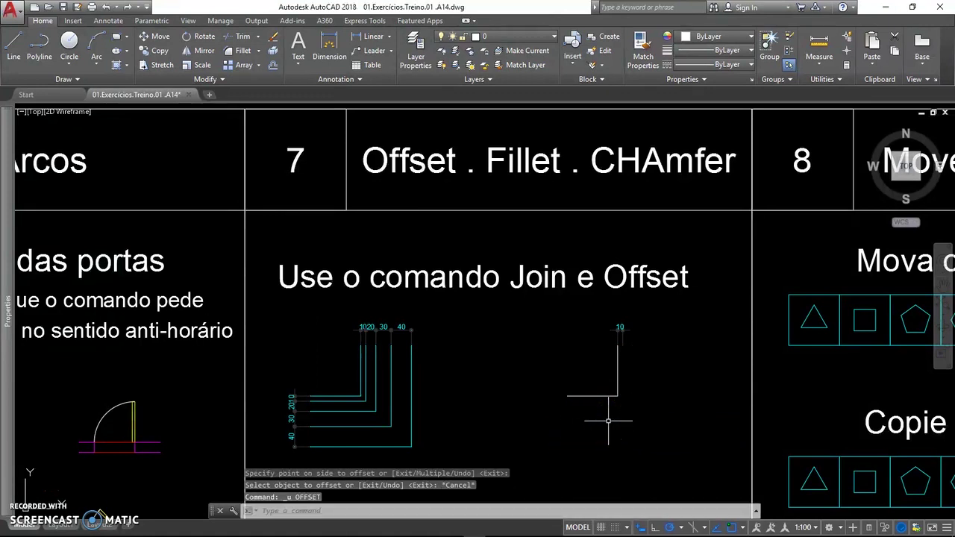
Join the two lines of the L corner into a single polyline
middle_click_drag(608, 420, 613, 399)
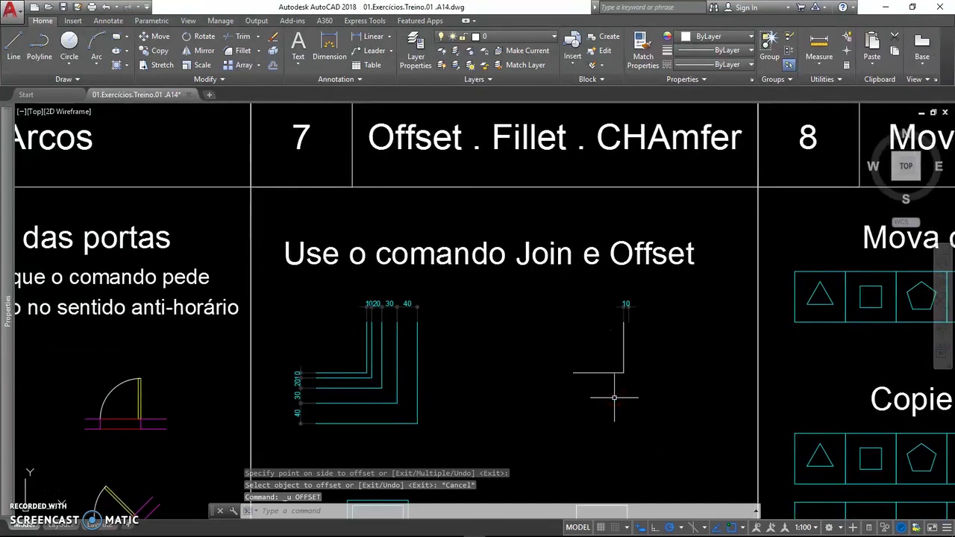
type("j")
key("Return")
left_click(629, 386)
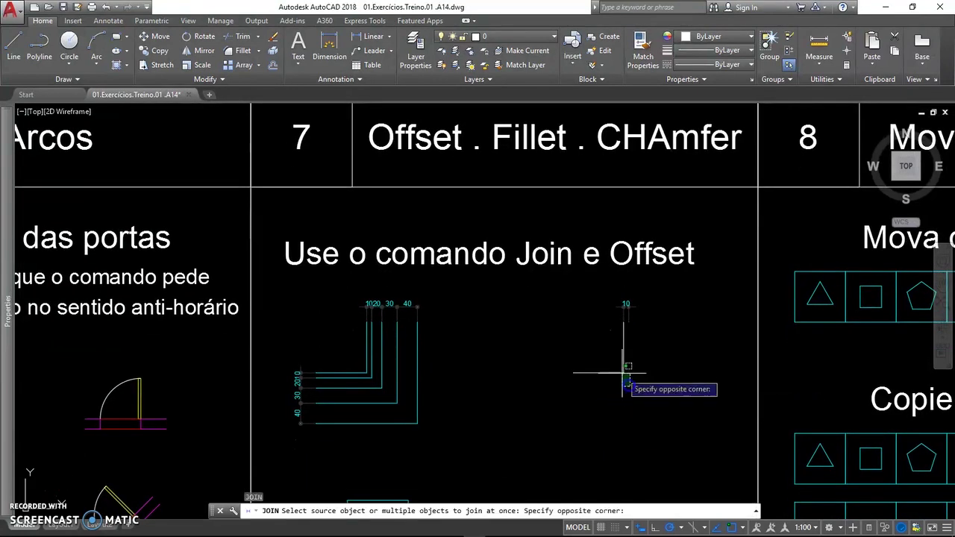
left_click(612, 395)
key("Return")
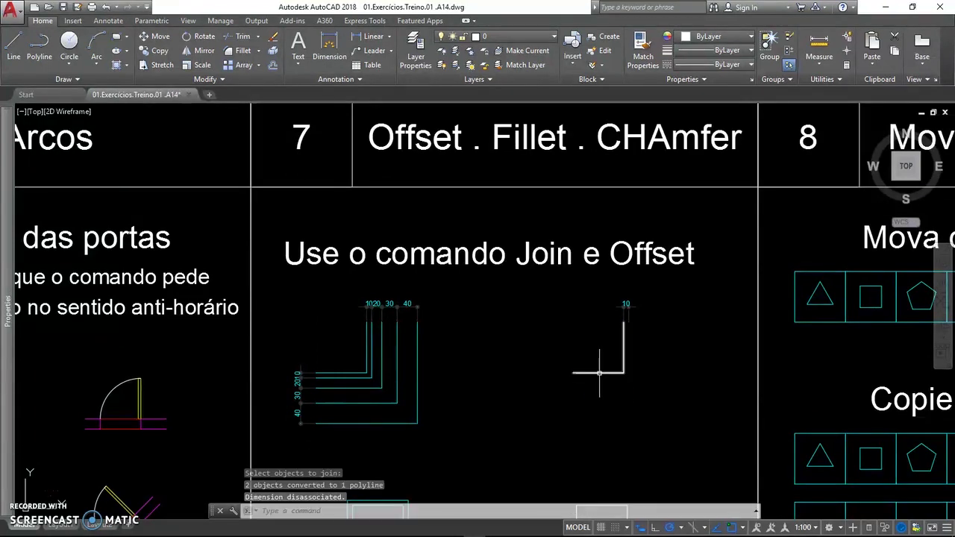
left_click(601, 373)
left_click(625, 372)
key("Escape")
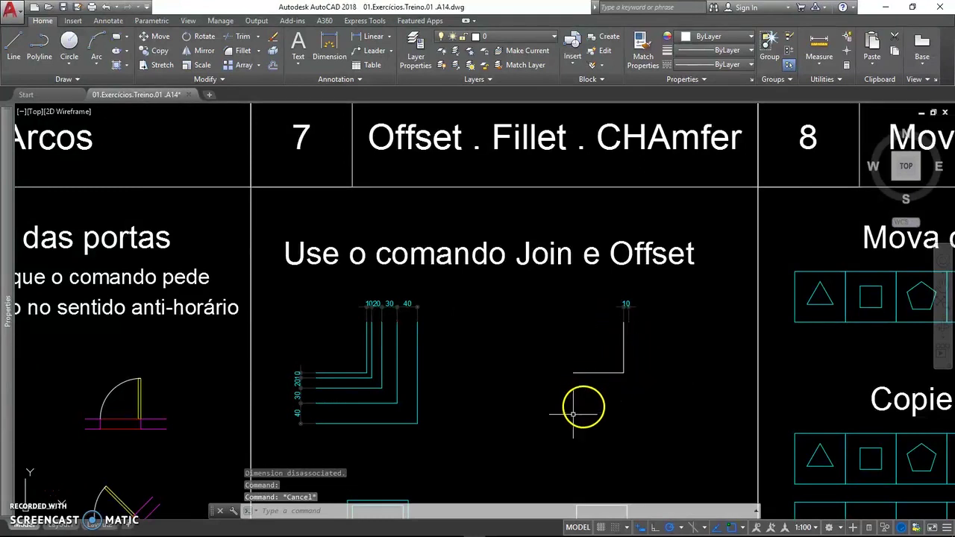
Offset the L polyline outward repeatedly at 10, 20 and 30 to form nested copies
type("o")
key("Return")
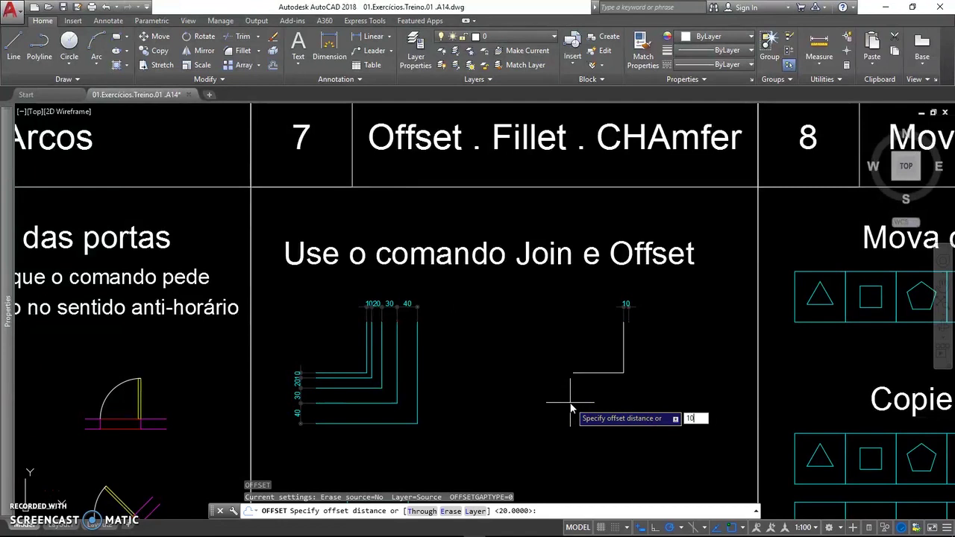
right_click(597, 379)
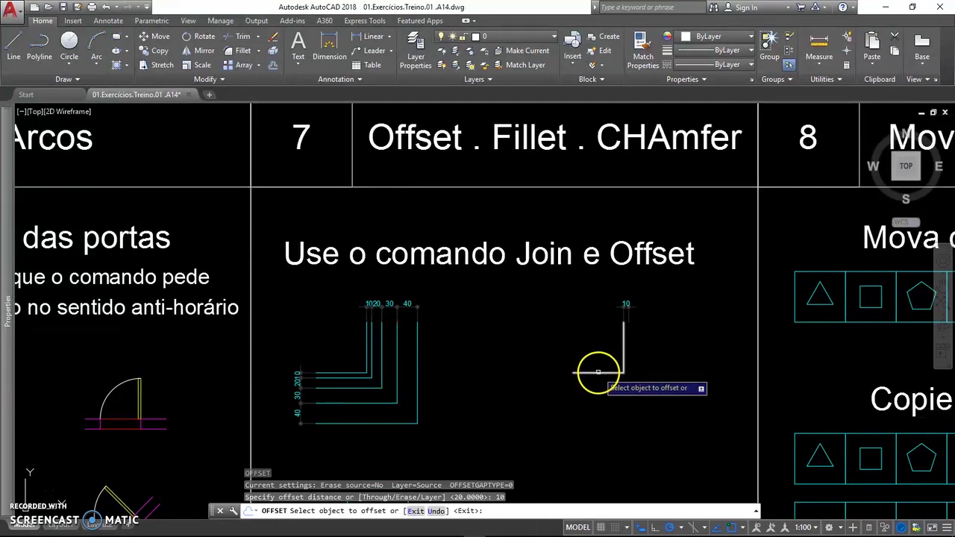
left_click(612, 391)
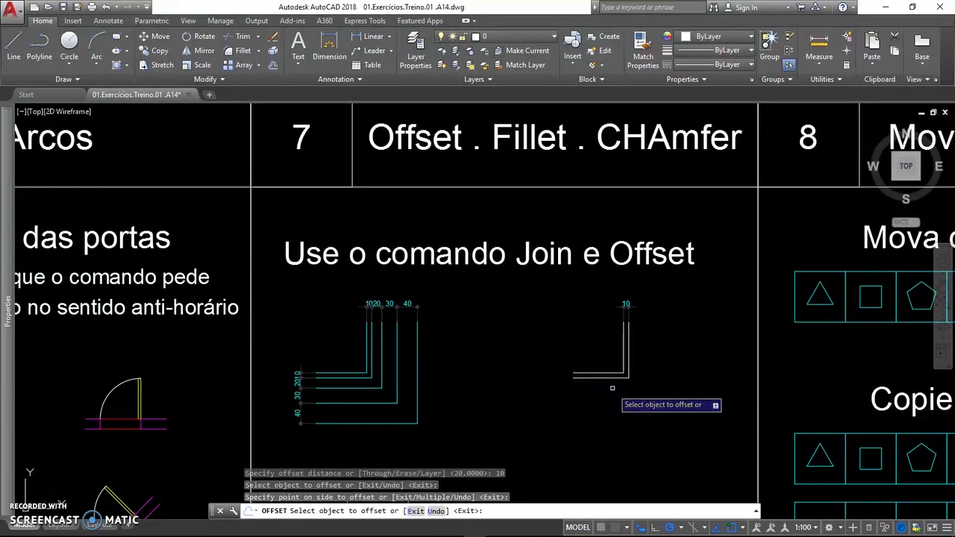
left_click(614, 378)
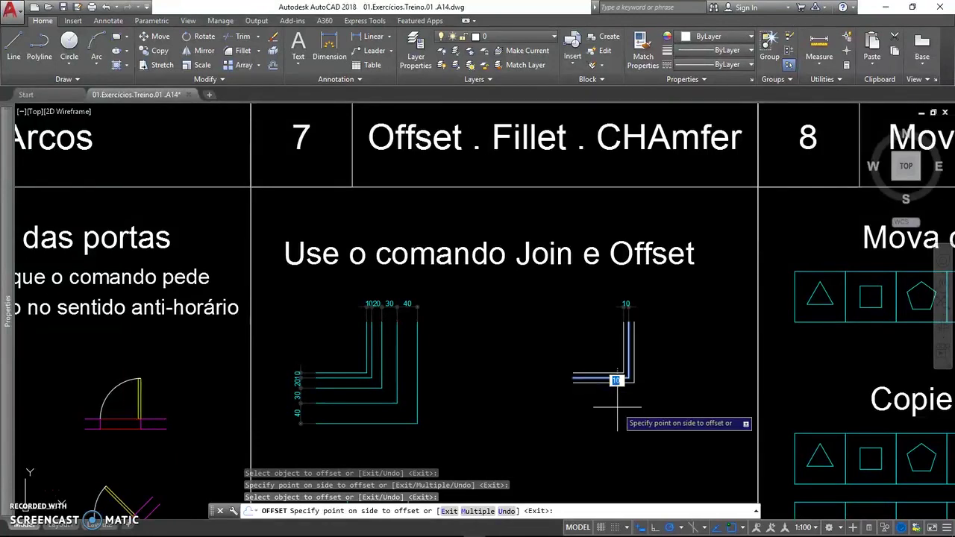
right_click(619, 401)
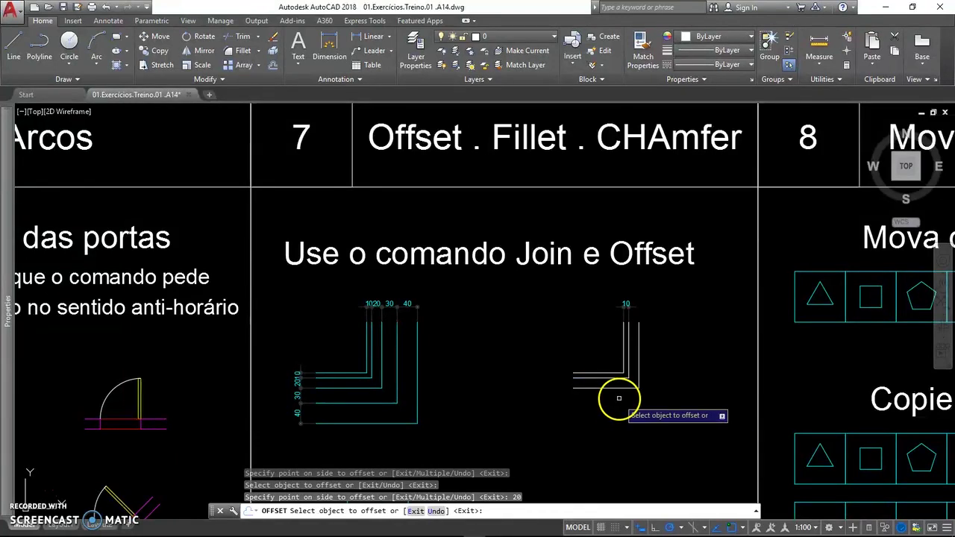
left_click(618, 391)
left_click(626, 423)
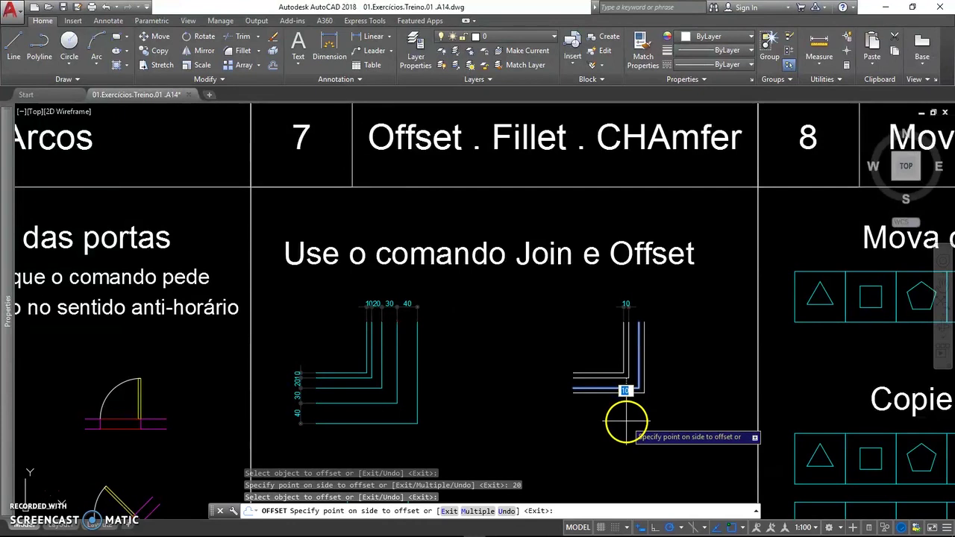
left_click(629, 405)
left_click(637, 435)
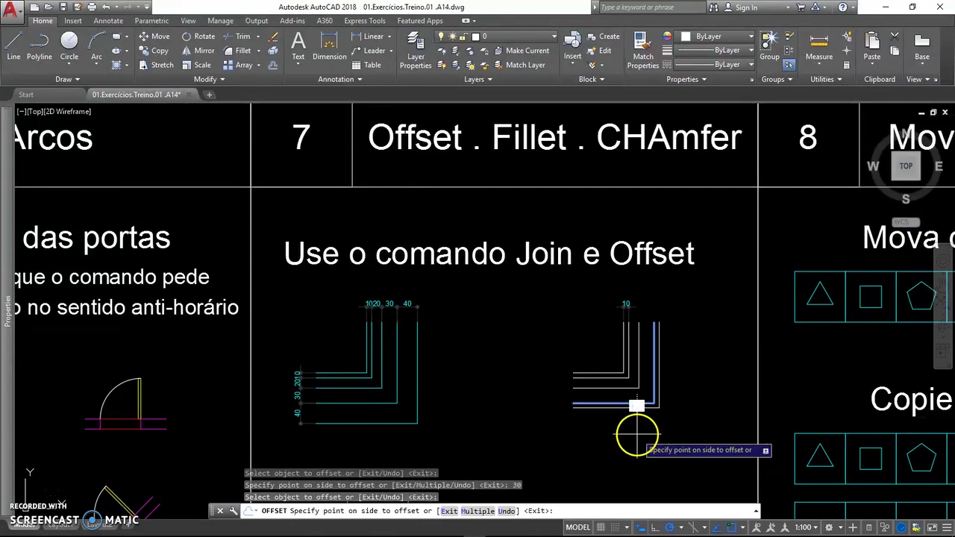
middle_click_drag(636, 435, 617, 259)
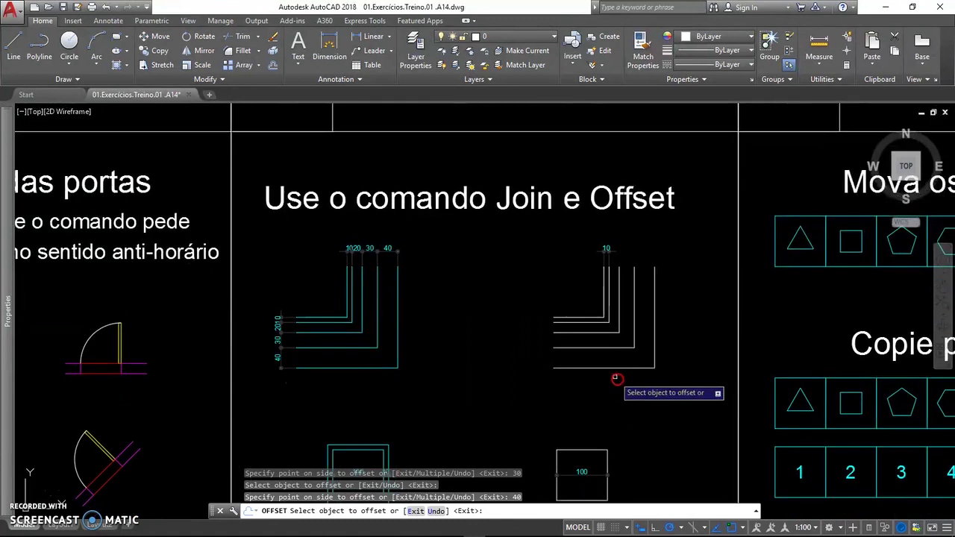
Join the four sides of the right 100 square into one polyline
scroll(494, 370, "up", 2)
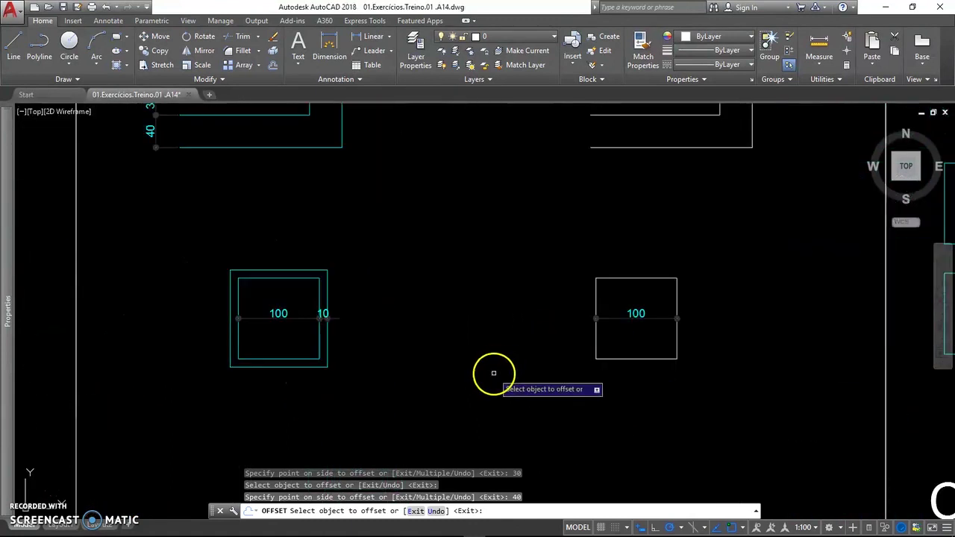
middle_click_drag(492, 373, 549, 361)
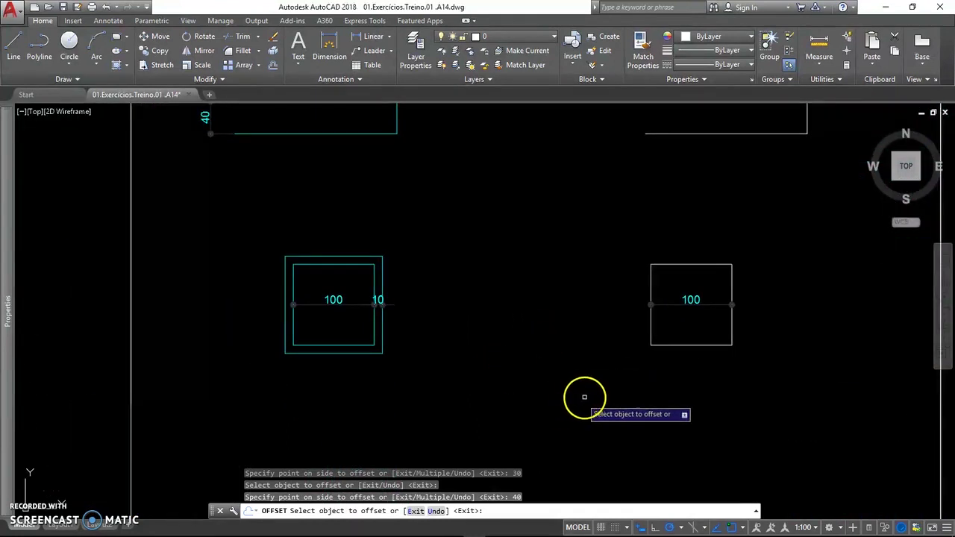
right_click(662, 361)
left_click(670, 345)
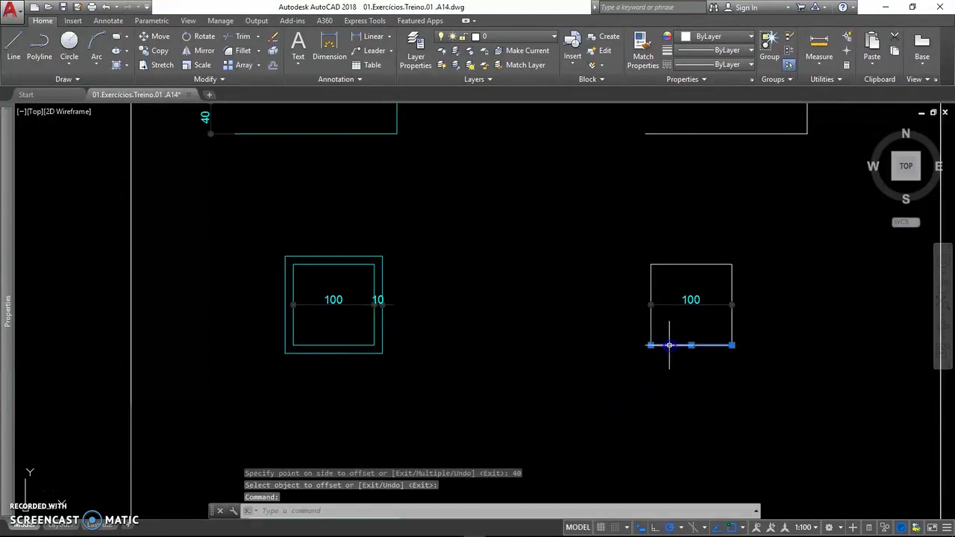
key("Escape")
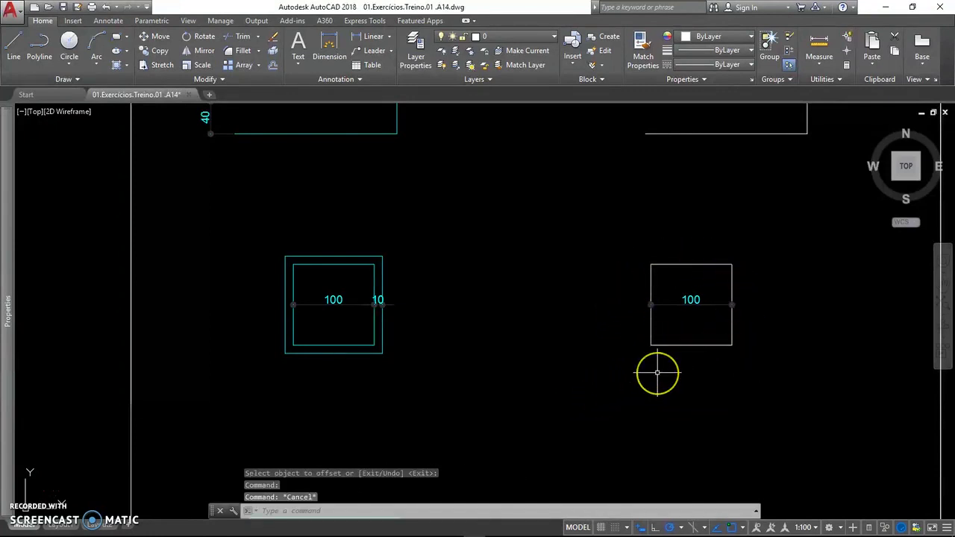
type("j")
key("Return")
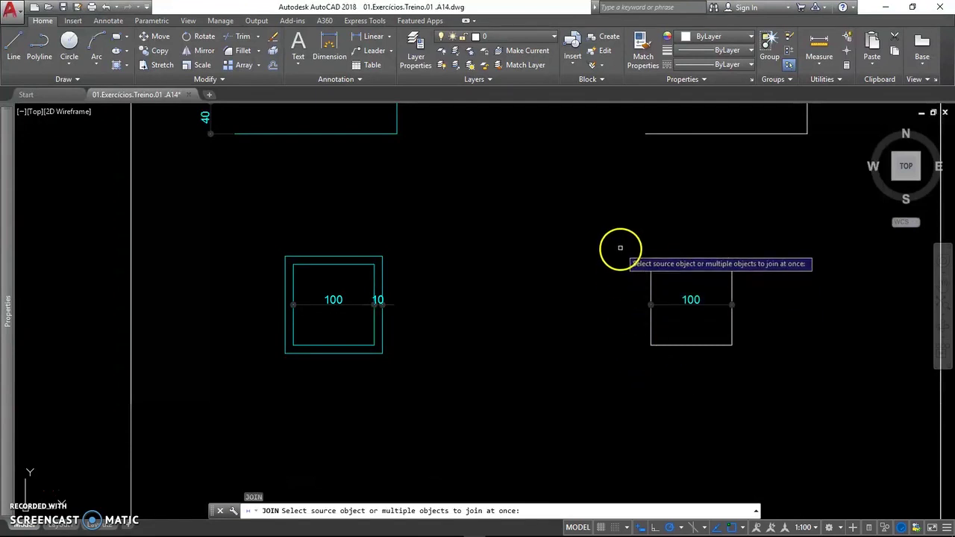
left_click(620, 247)
left_click(758, 368)
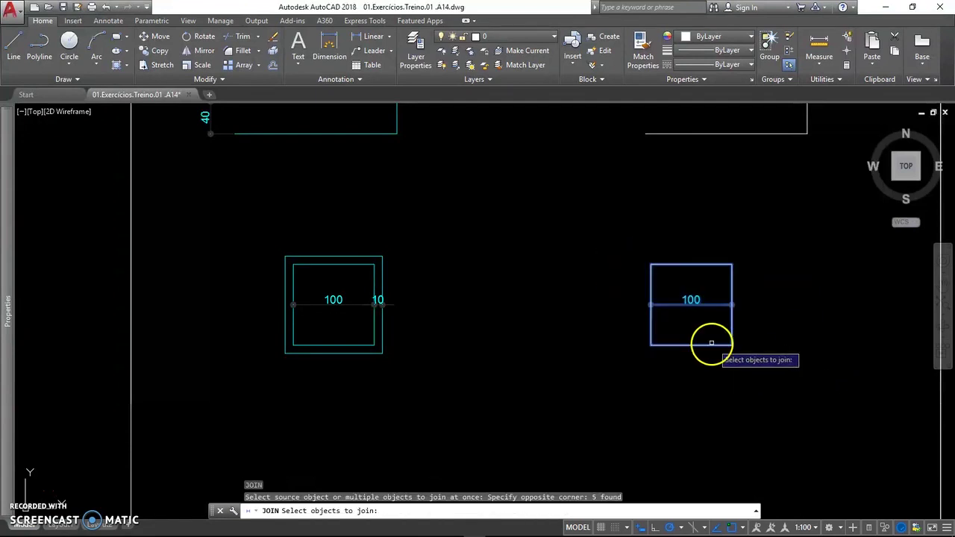
key("Return")
left_click(707, 344)
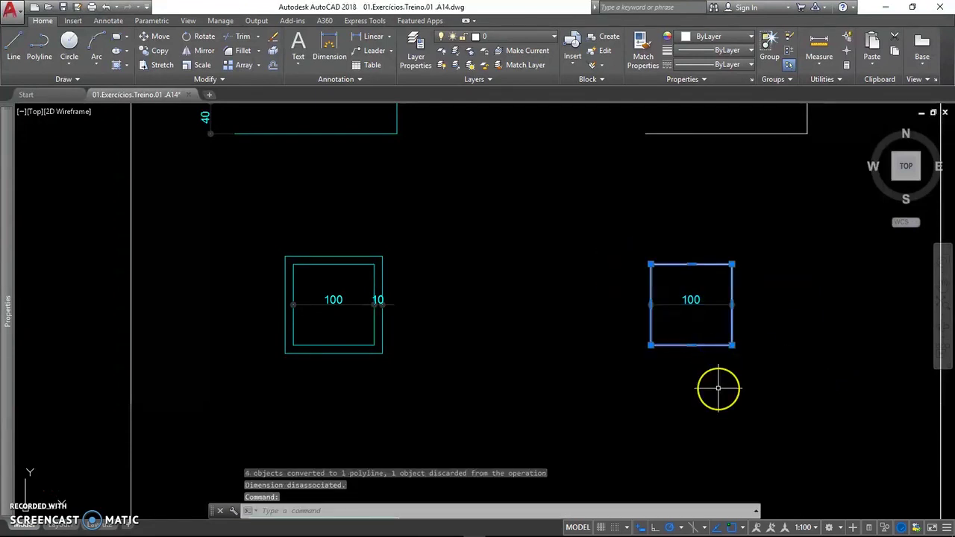
key("Escape")
Offset the right square 10 units to the outside
type("o")
key("Return")
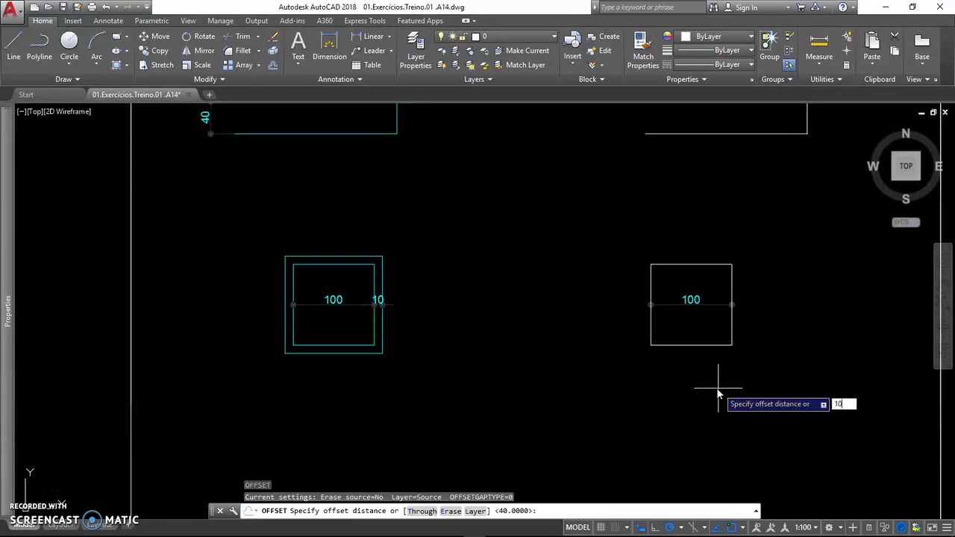
key("Return")
left_click(706, 345)
left_click(711, 377)
right_click(705, 379)
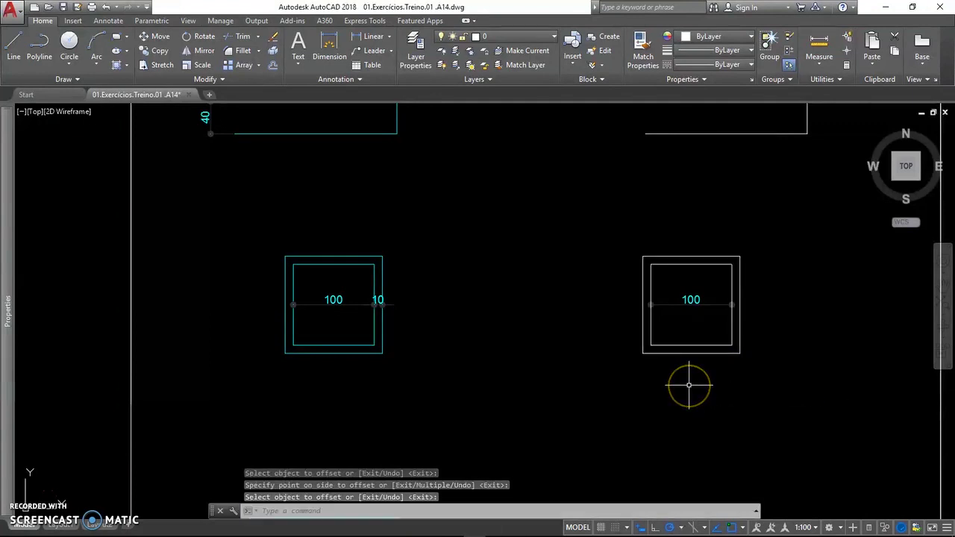
scroll(689, 385, "down", 4)
scroll(686, 384, "up", 6)
middle_click_drag(639, 329, 660, 339)
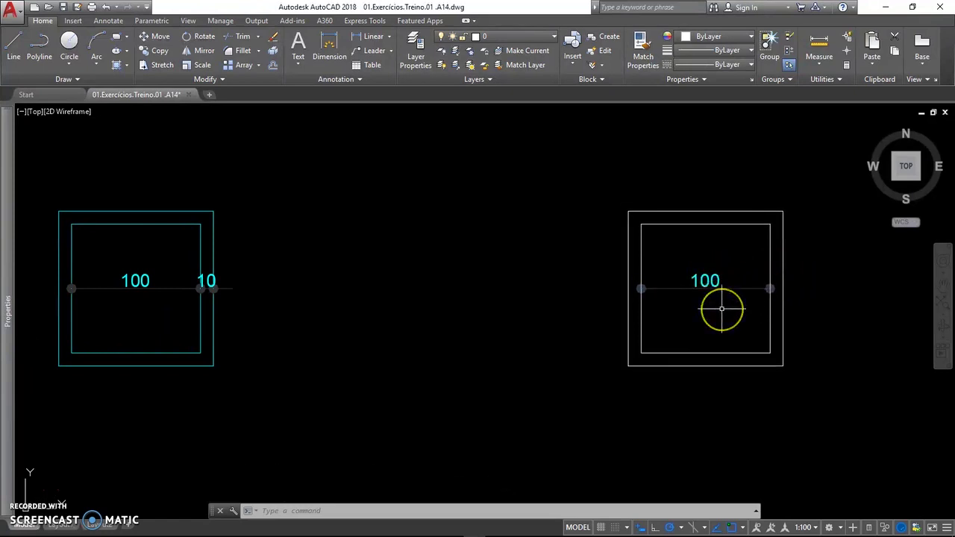
Continue the right square's 100 dimension with a 10 dimension to the outer square's edge
type("DCO")
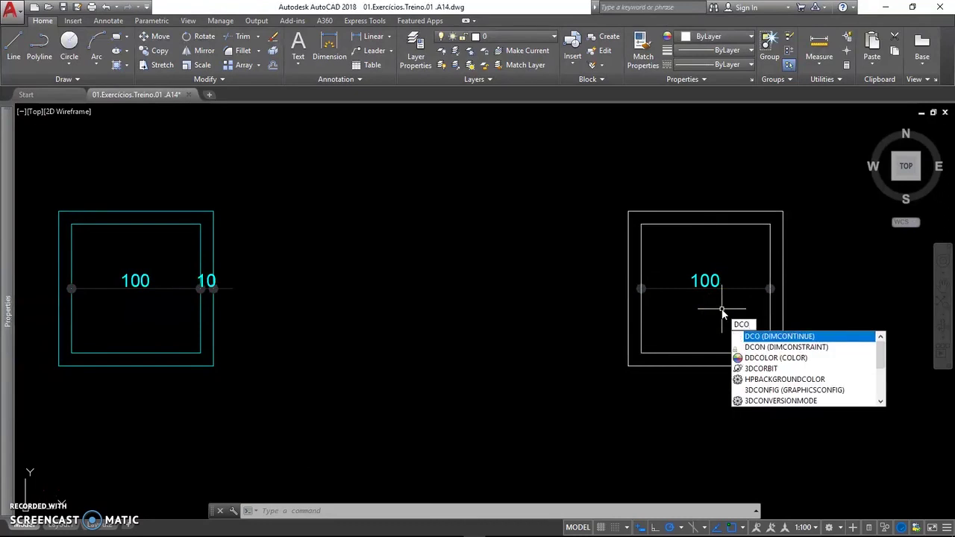
key("Return")
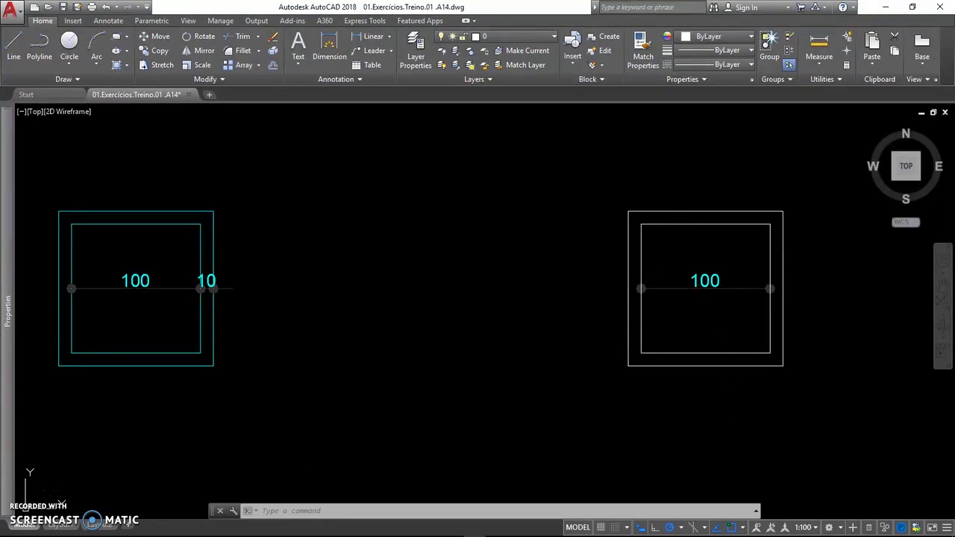
left_click(684, 317)
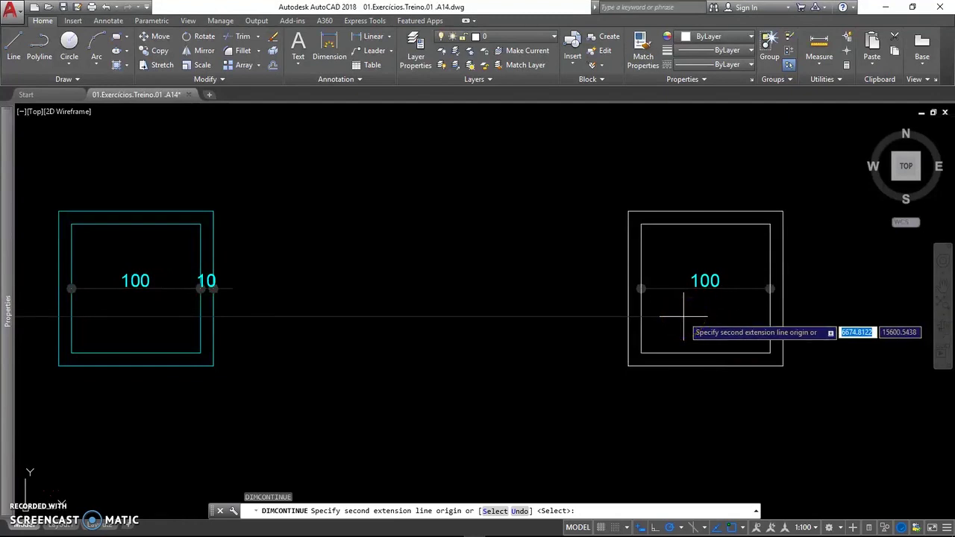
key("Return")
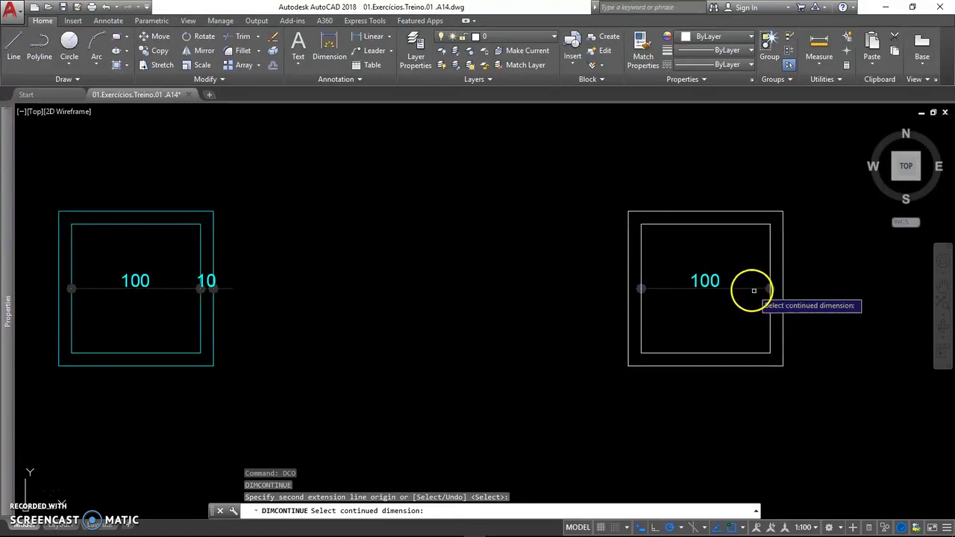
left_click(765, 287)
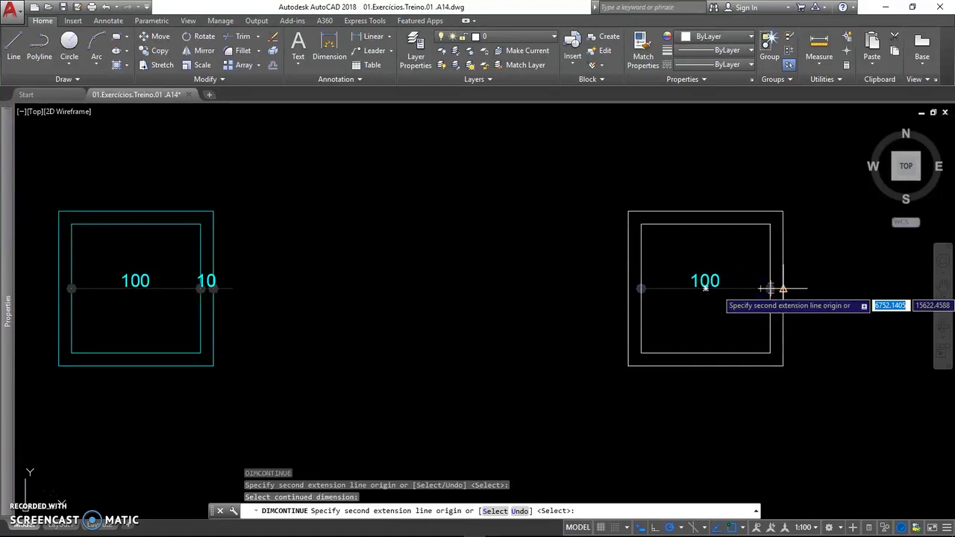
left_click(783, 288)
right_click(808, 311)
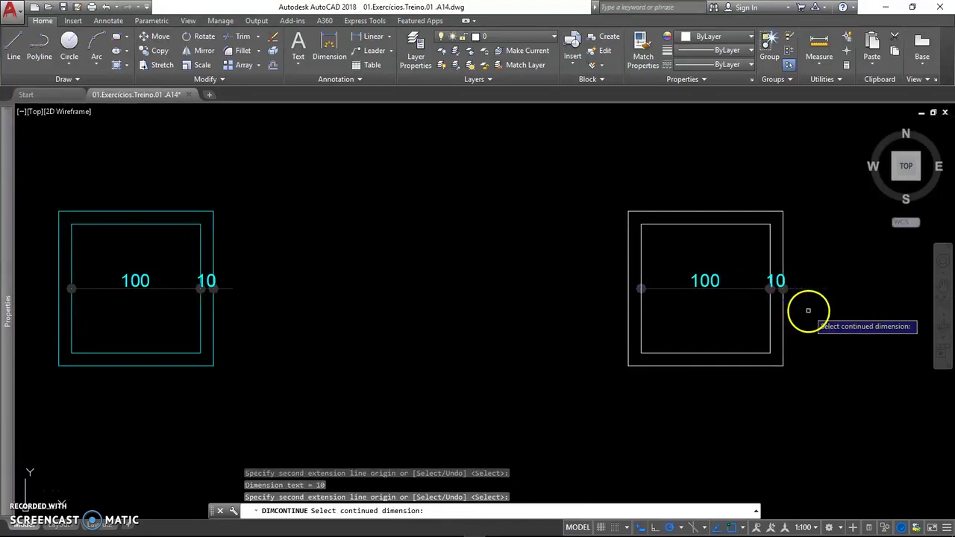
key("Return")
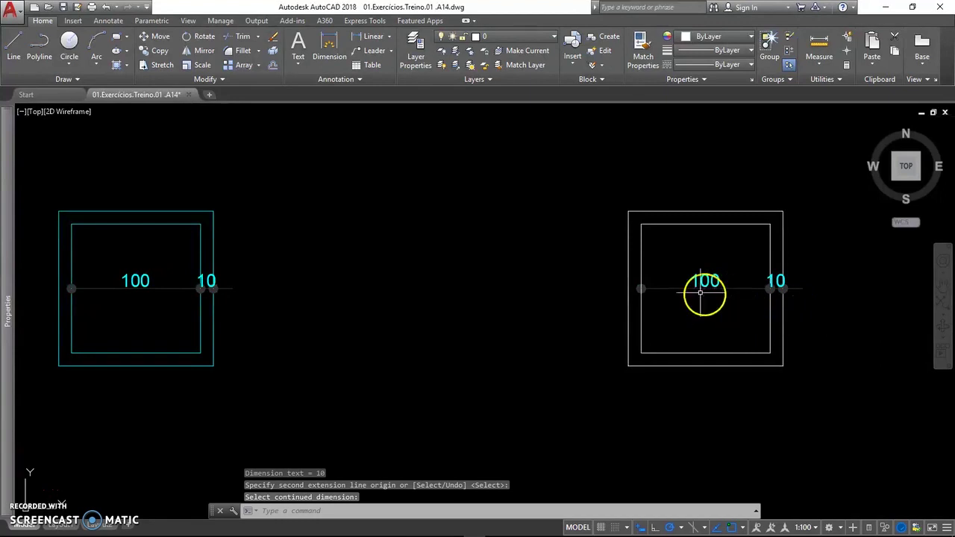
scroll(685, 306, "down", 4)
scroll(682, 306, "down", 2)
scroll(682, 320, "down", 2)
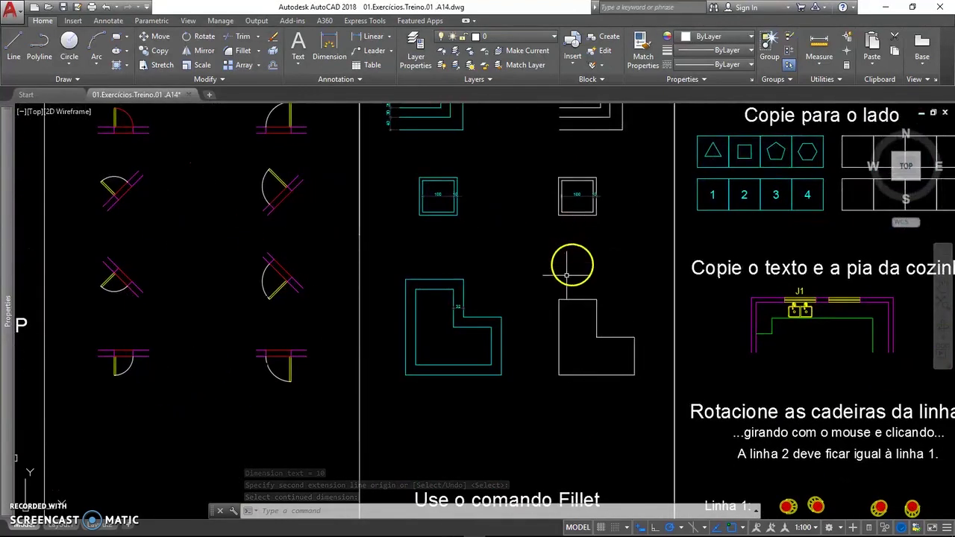
scroll(546, 345, "up", 2)
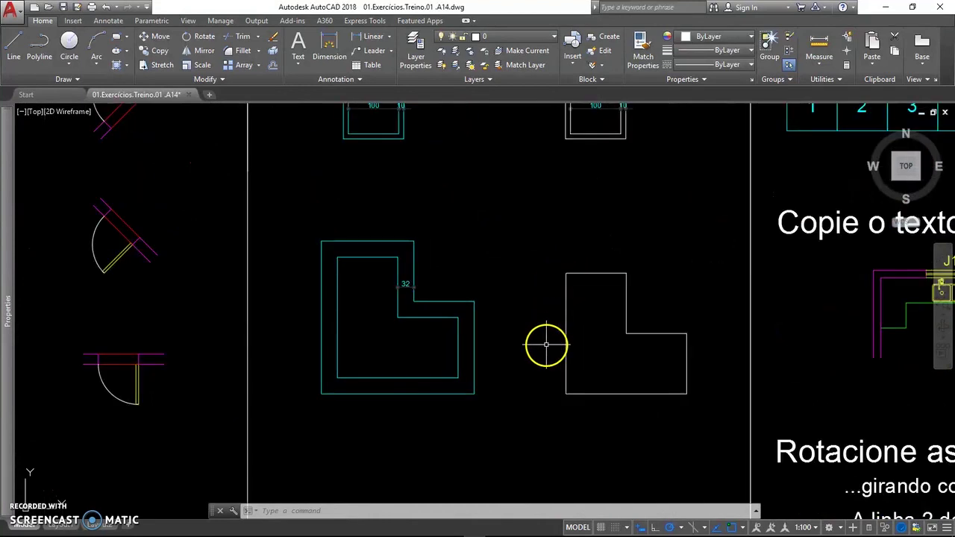
Join the six lines of the right L-shape into a single polyline
left_click(549, 370)
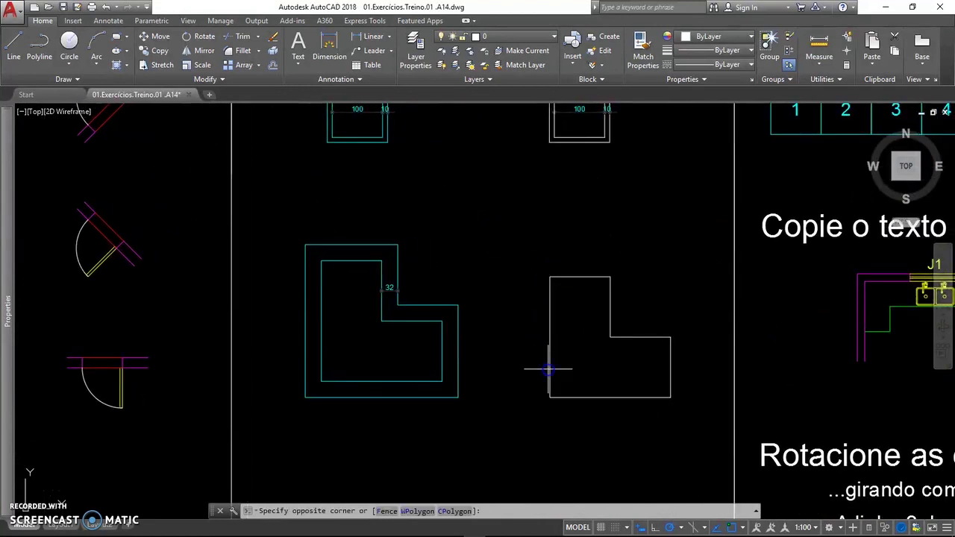
left_click(550, 377)
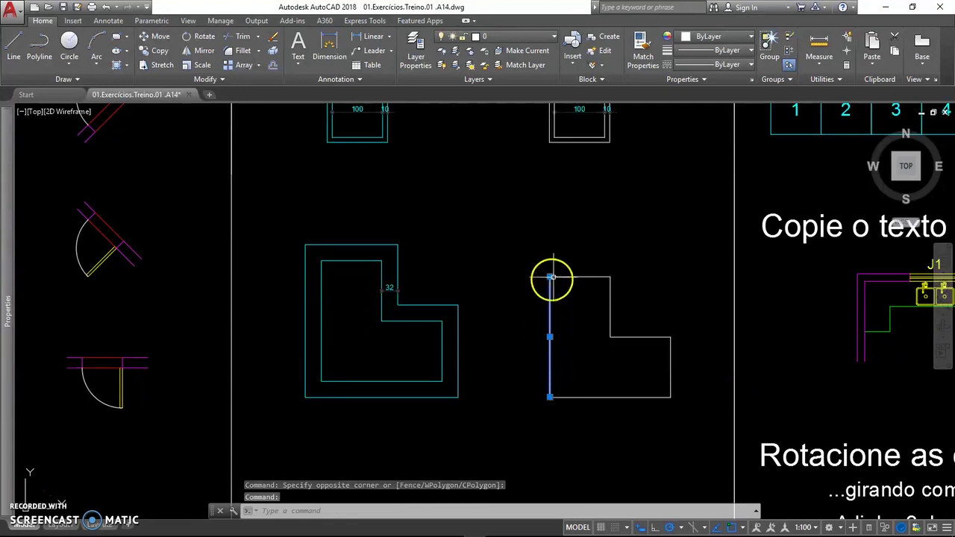
key("Escape")
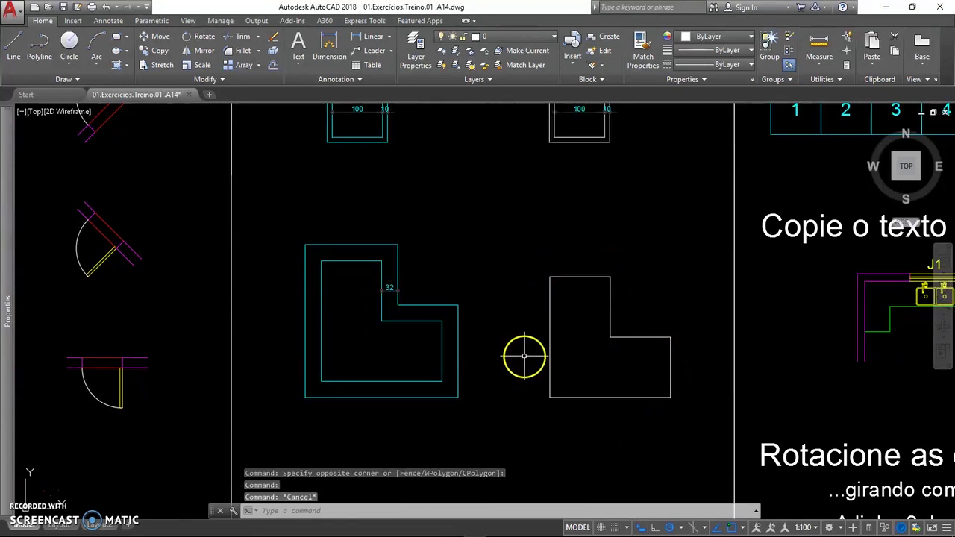
type("j")
key("Return")
left_click(526, 260)
left_click(688, 434)
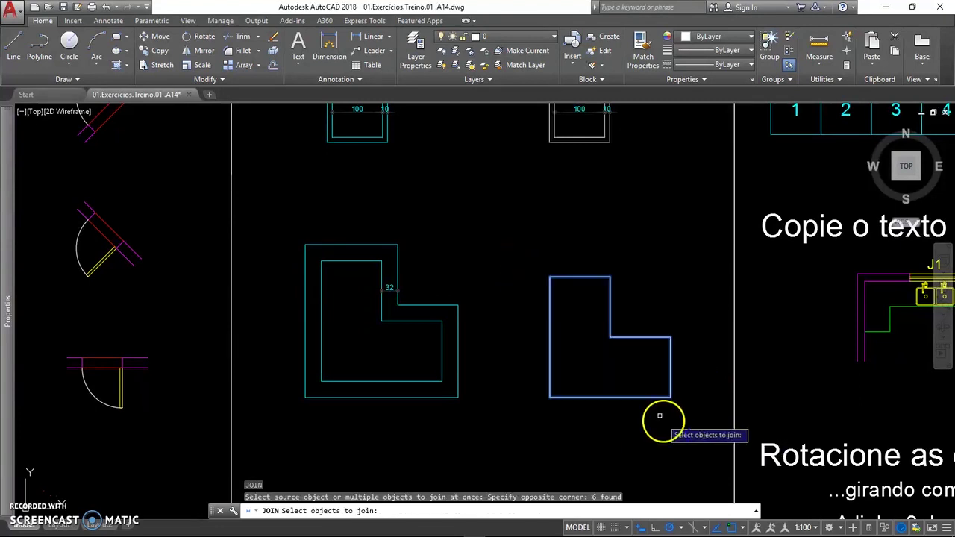
key("Return")
left_click(647, 398)
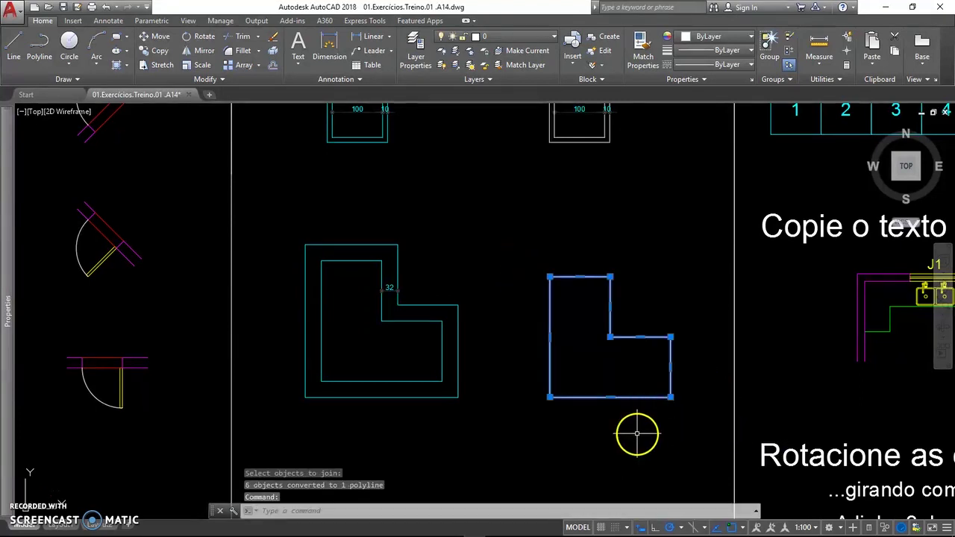
key("Escape")
key("Escape")
Offset the L-shape polyline 32 units outward
type("o")
key("Return")
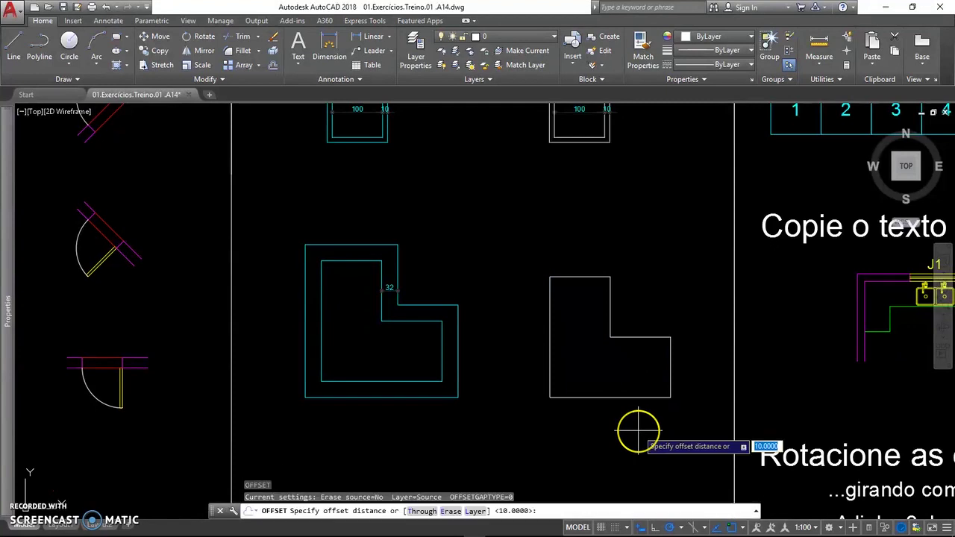
key("Return")
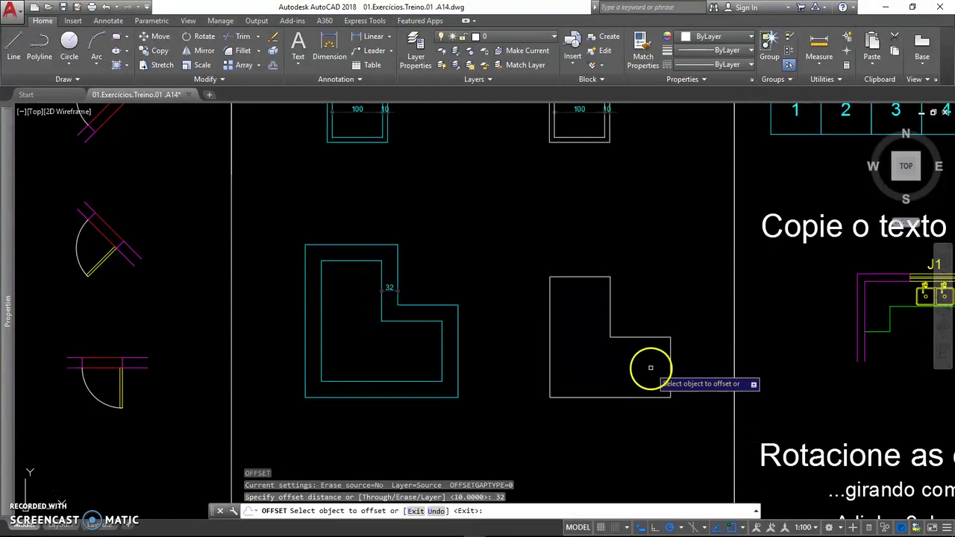
left_click(671, 380)
left_click(675, 410)
End the offset, move to the Fillet exercise's loose lines, and start FILLET at radius 0
key("Return")
middle_click_drag(606, 405, 607, 255)
scroll(605, 257, "down", 3)
middle_click_drag(522, 417, 515, 280)
scroll(536, 326, "up", 3)
scroll(509, 371, "up", 2)
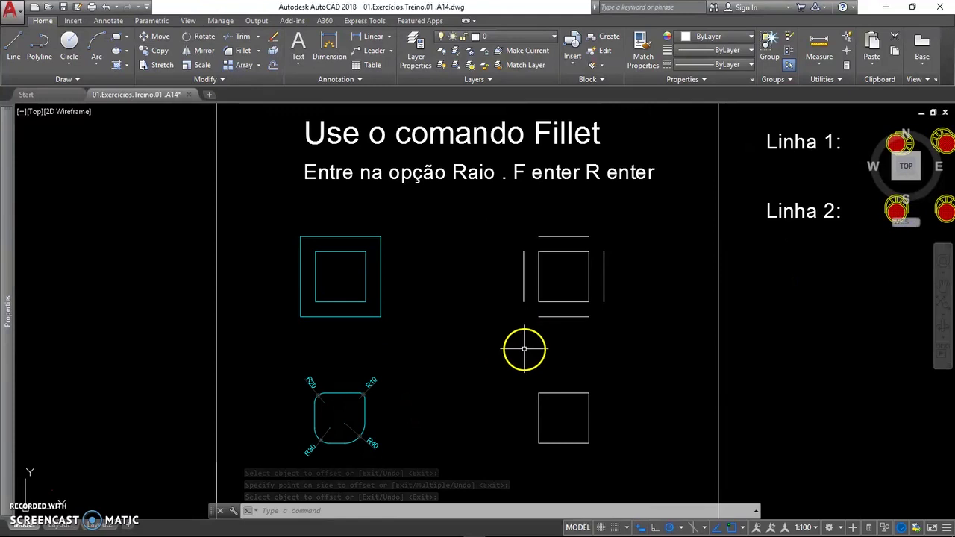
middle_click_drag(523, 352, 526, 352)
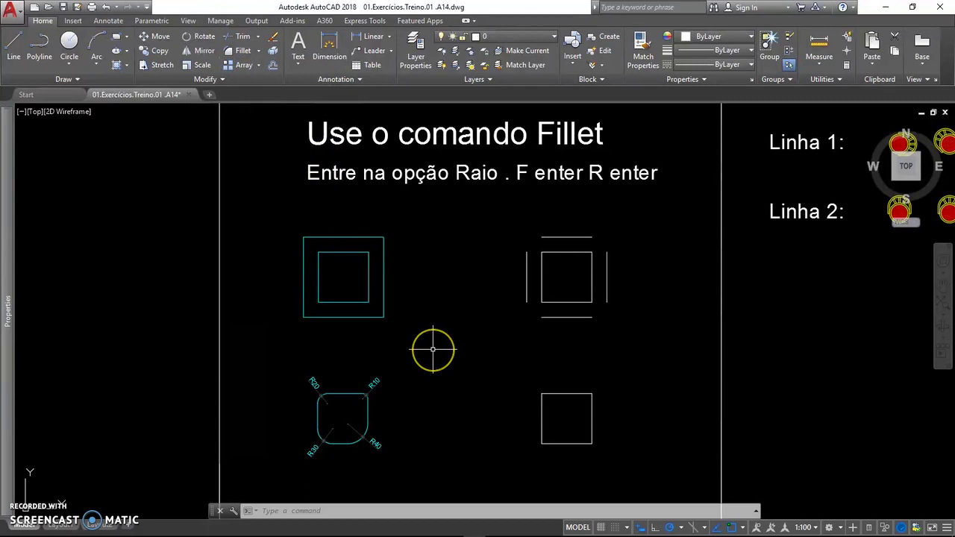
type("F")
key("Return")
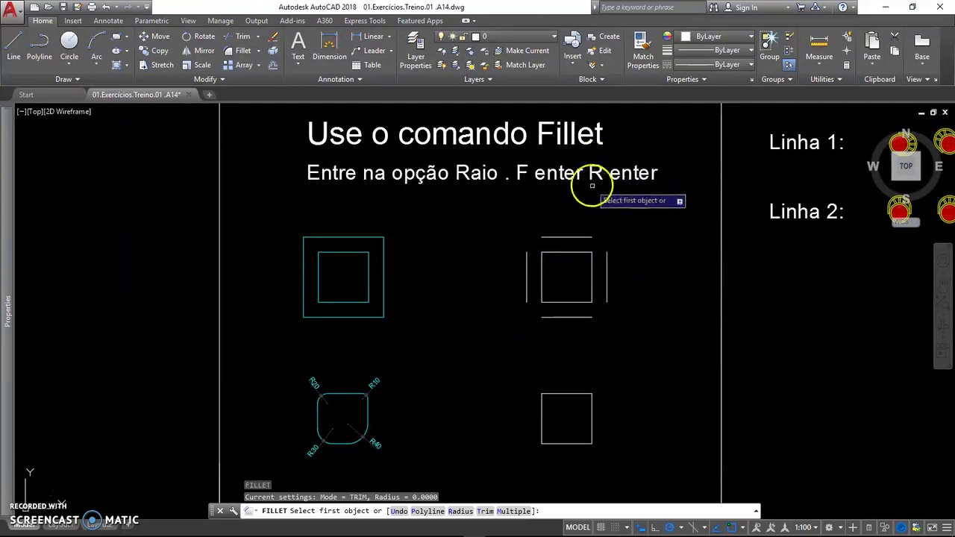
Fillet adjacent loose lines at radius 0 to close all four corners of the outer square
left_click(527, 263)
left_click(547, 238)
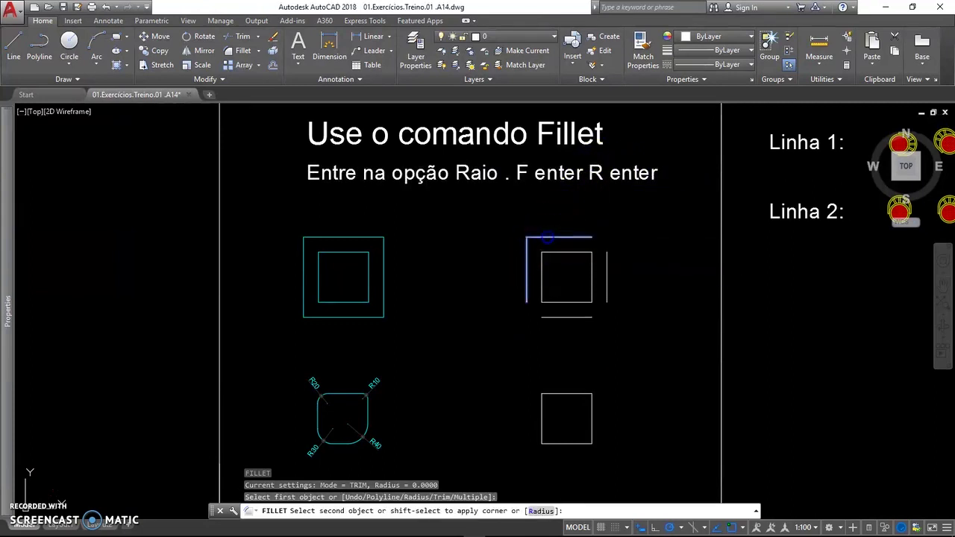
key("Return")
left_click(581, 237)
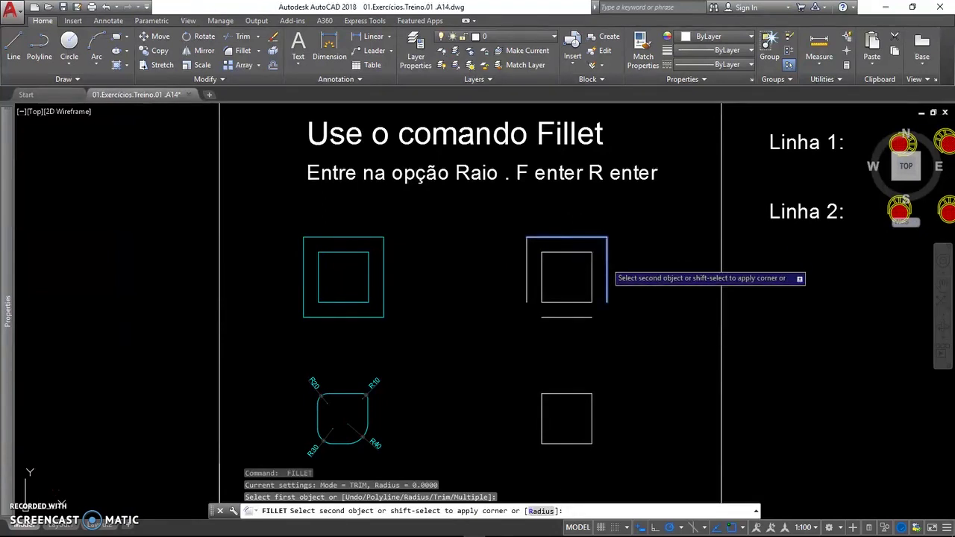
left_click(606, 261)
key("Return")
left_click(606, 286)
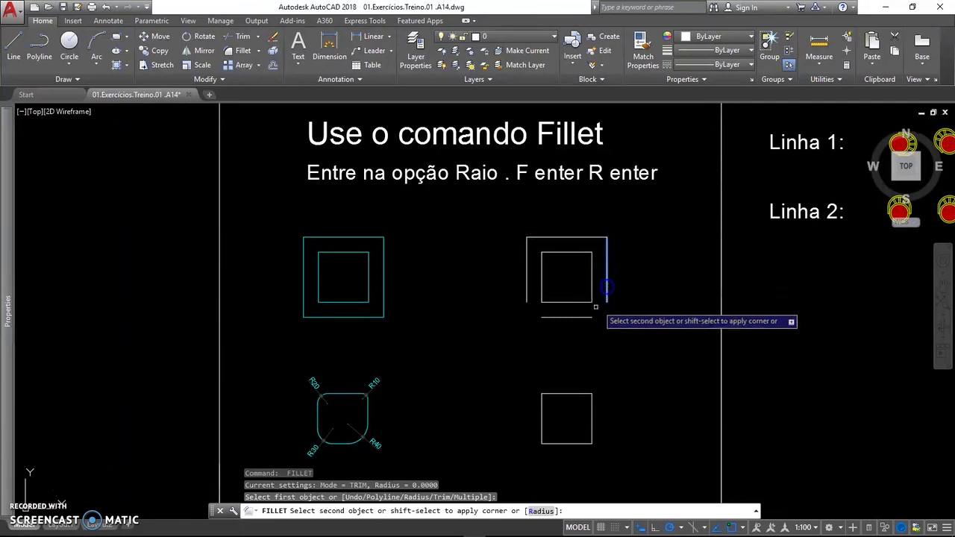
left_click(587, 317)
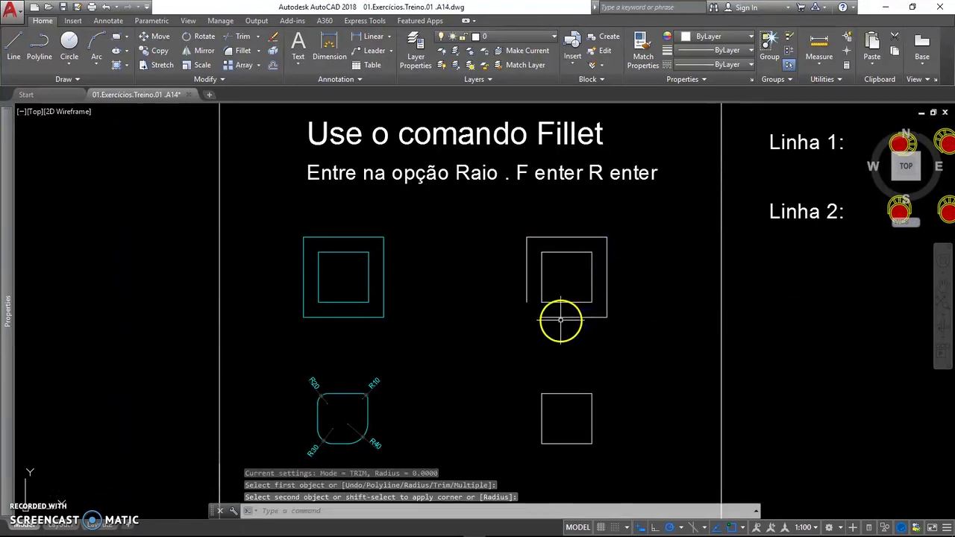
key("Return")
left_click(527, 298)
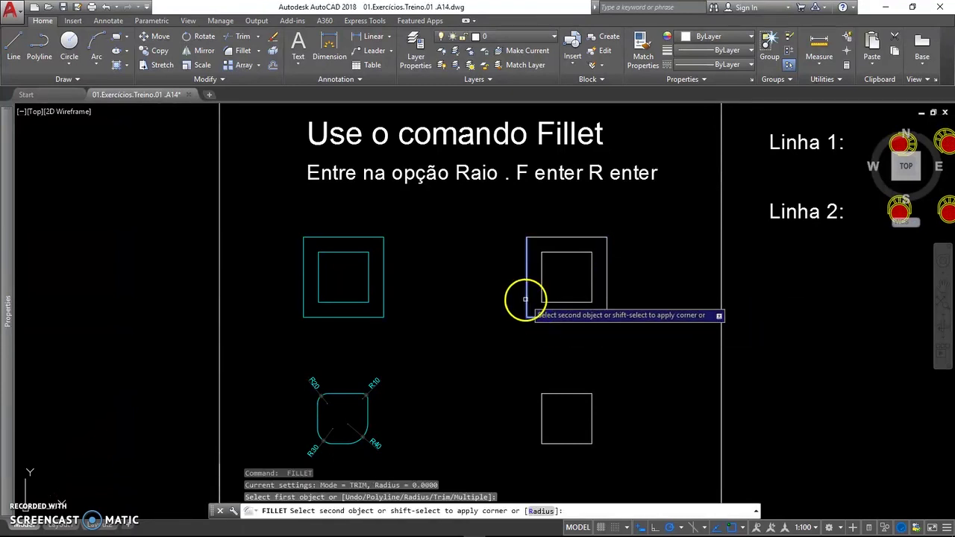
left_click(534, 317)
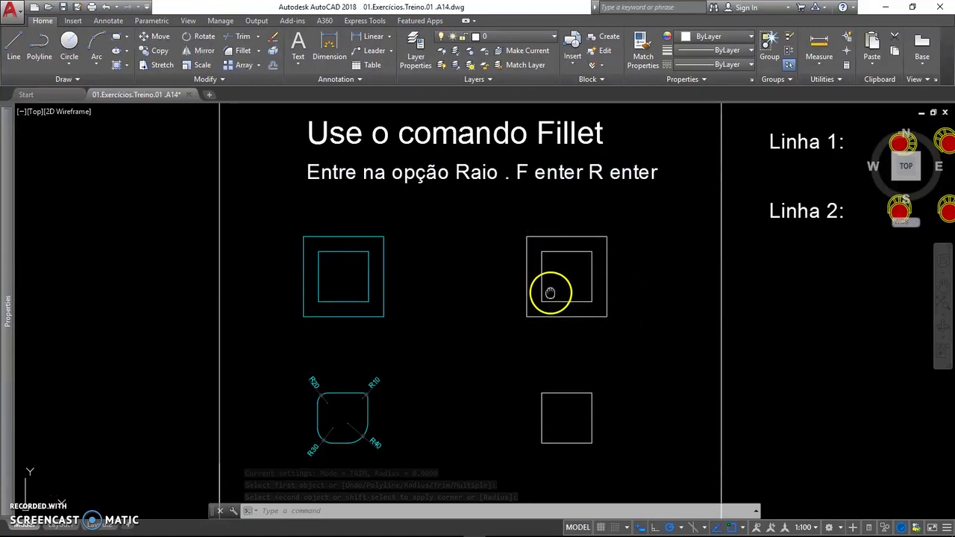
Set the fillet radius to 10 and fillet starting from the right square's top edge
middle_click_drag(550, 293, 572, 235)
scroll(508, 367, "up", 2)
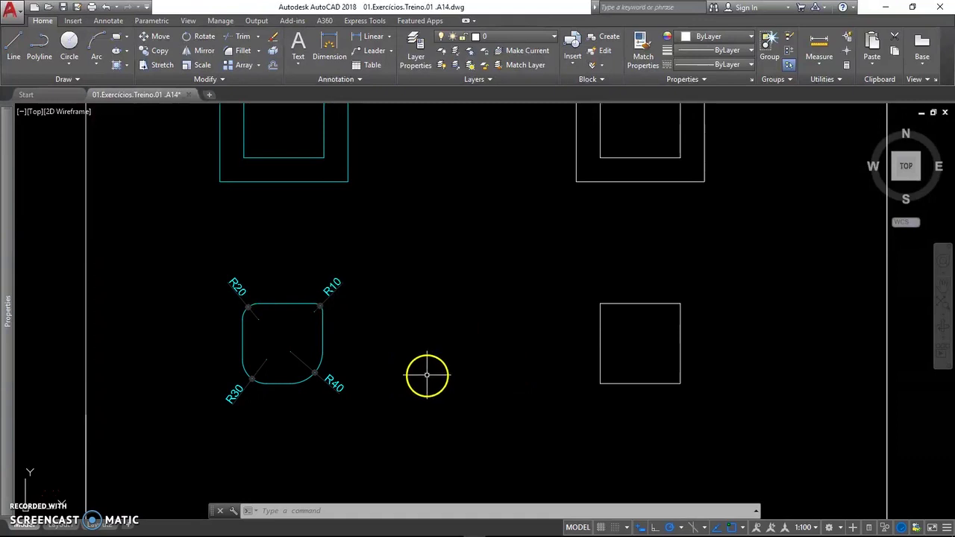
type("f")
key("Return")
type("r")
key("Return")
type("10")
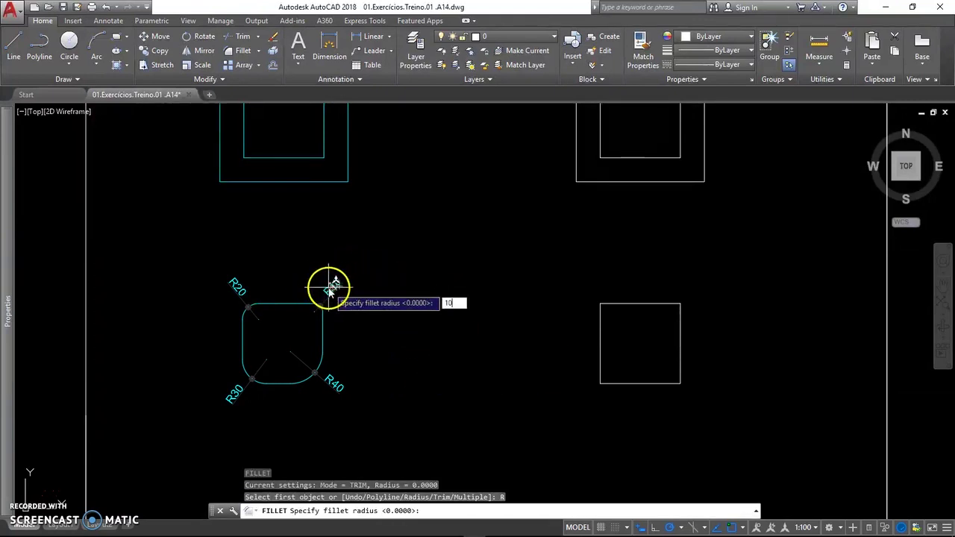
key("Return")
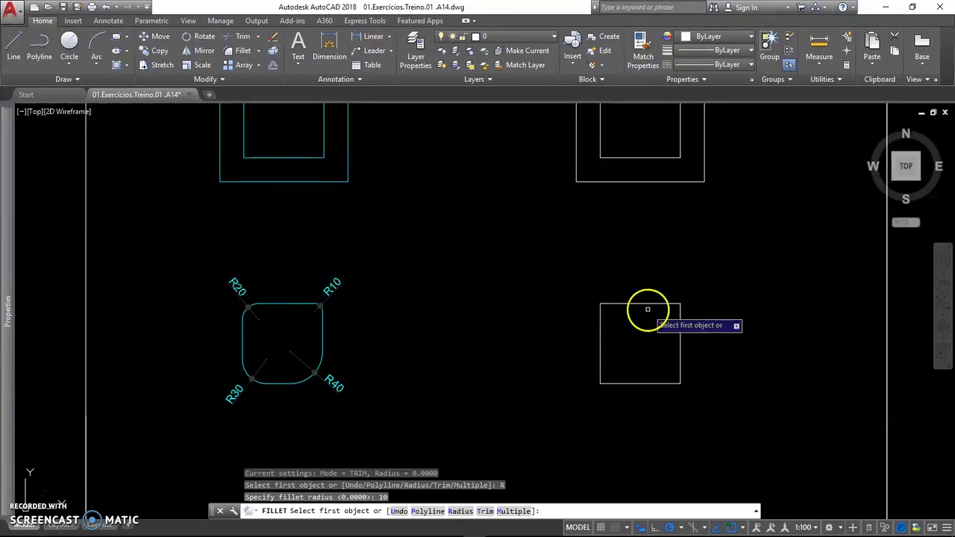
left_click(654, 303)
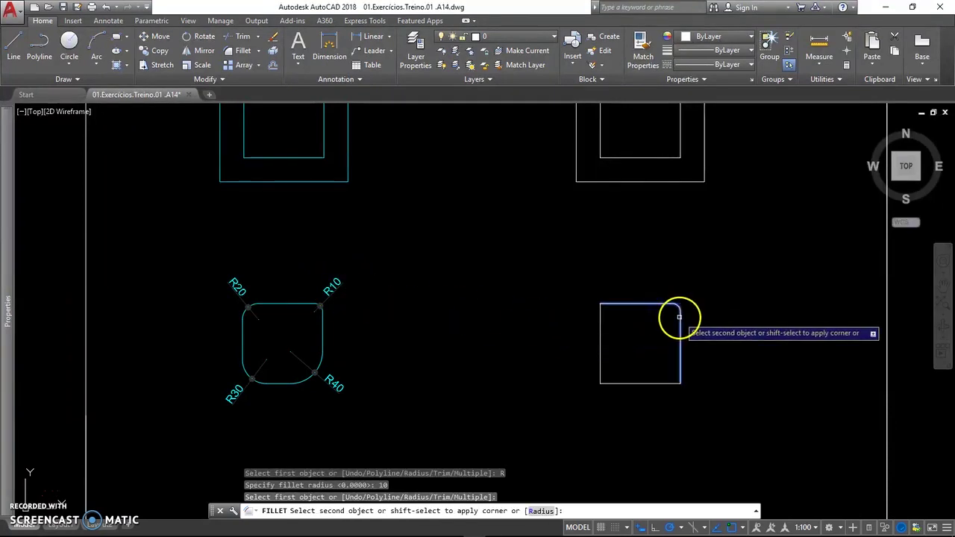
key("Return")
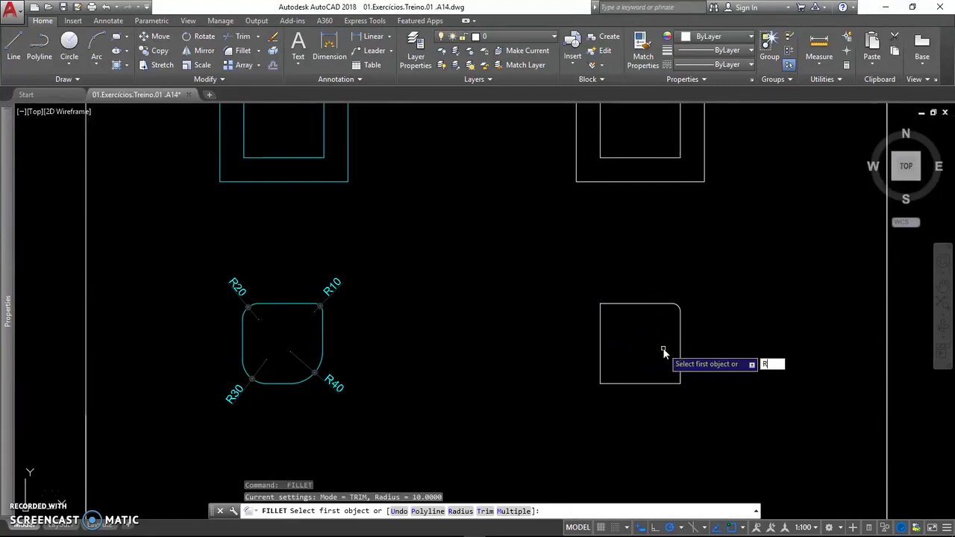
Round the square's top-left corner with a radius 20 fillet
type("r")
key("Return")
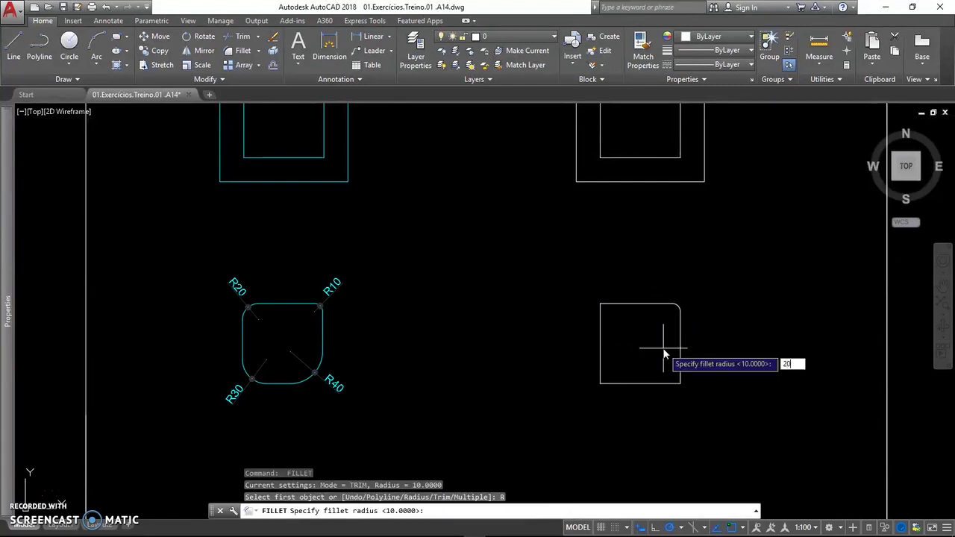
key("Return")
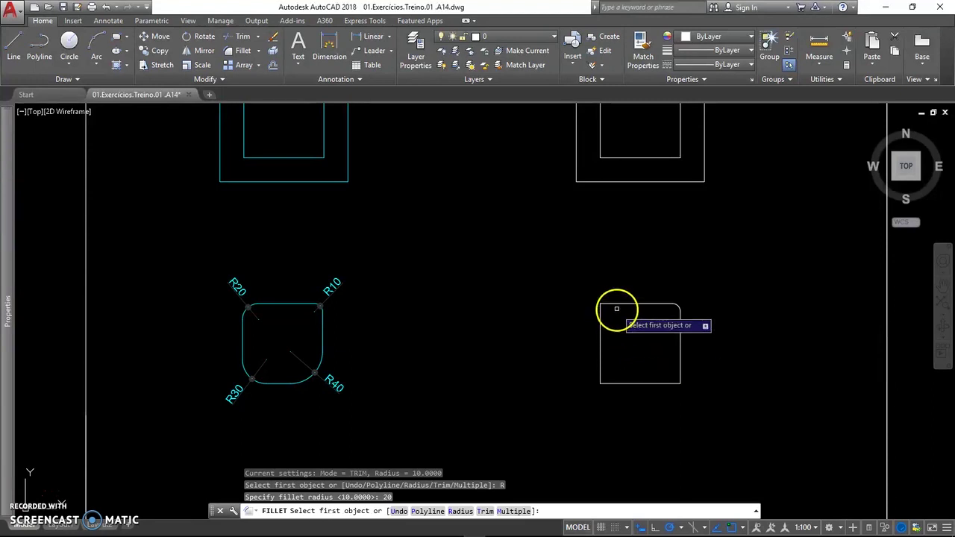
left_click(617, 306)
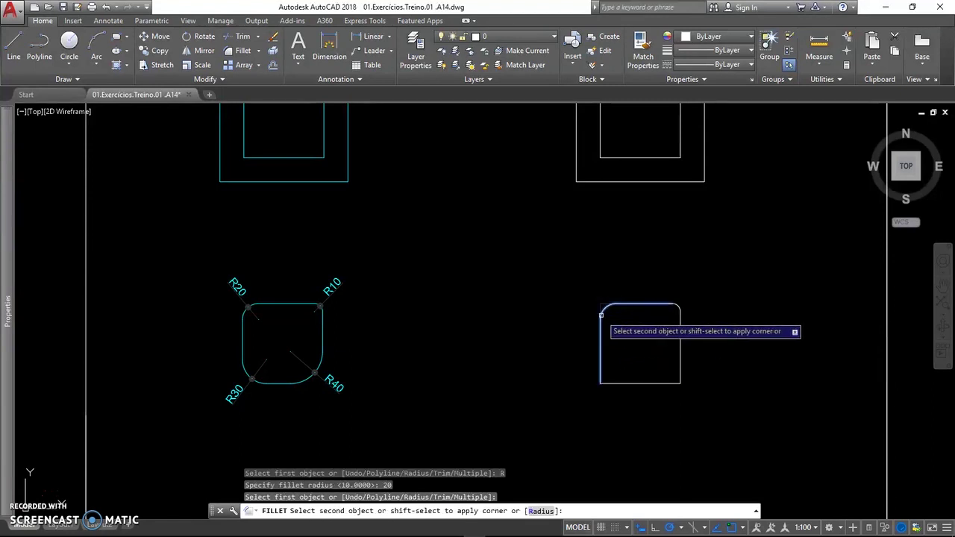
left_click(601, 316)
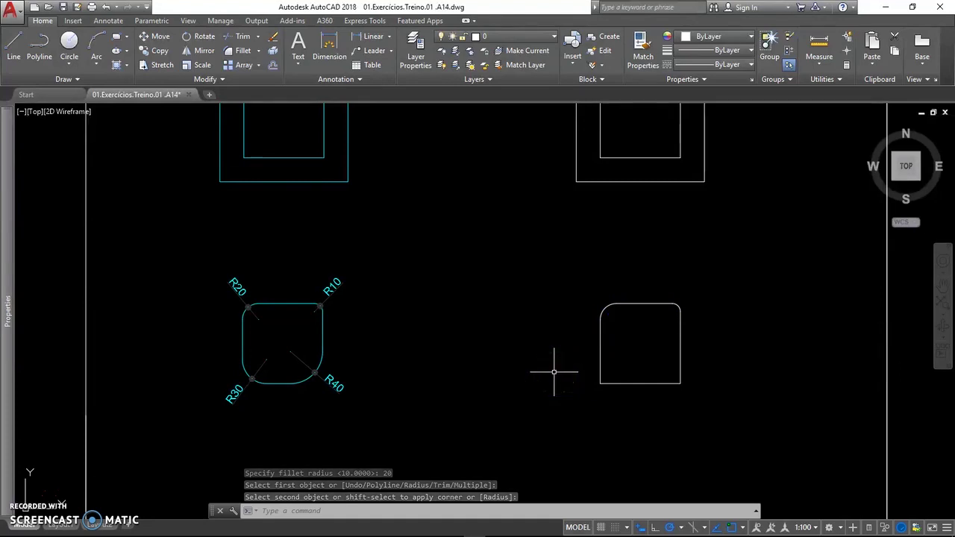
Round the square's lower-left corner with a radius 30 fillet
type("f")
key("Return")
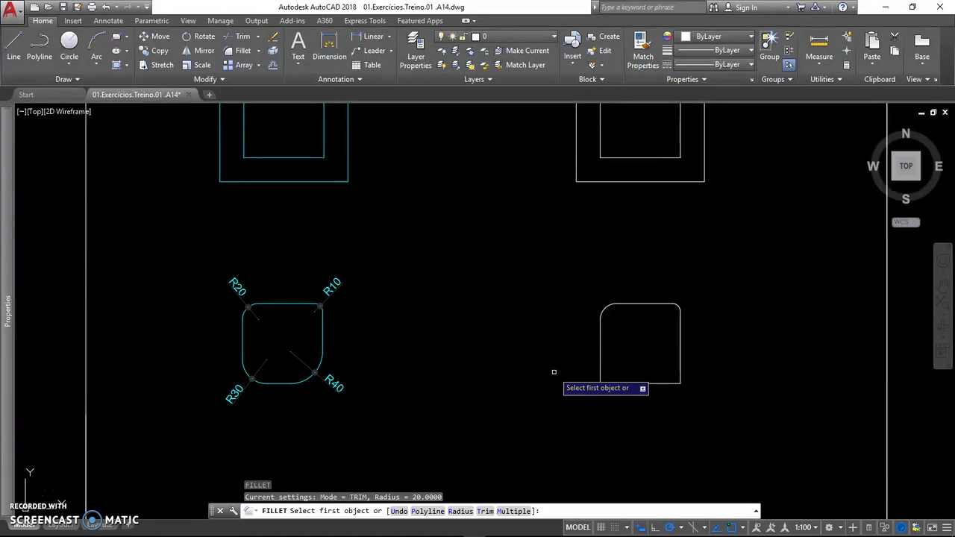
type("R")
key("Return")
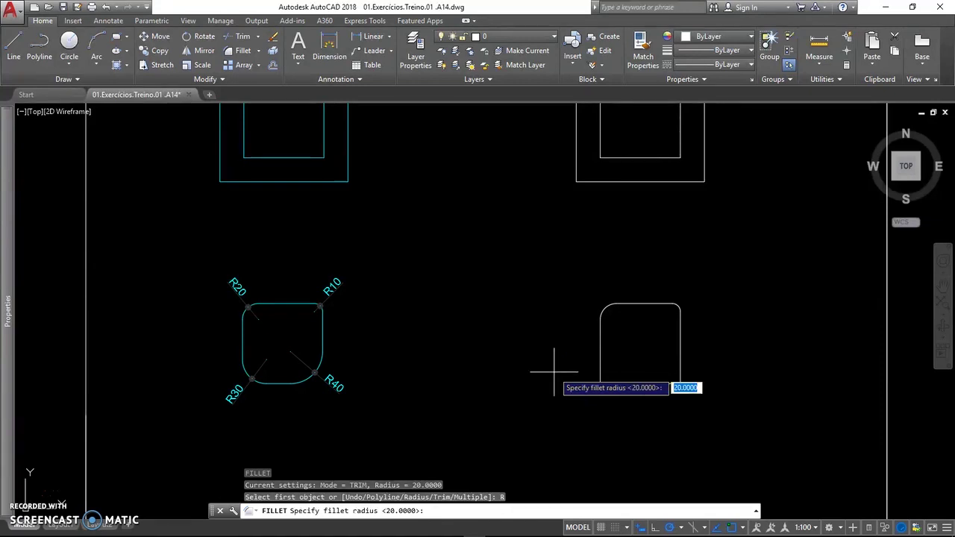
type("30")
key("Return")
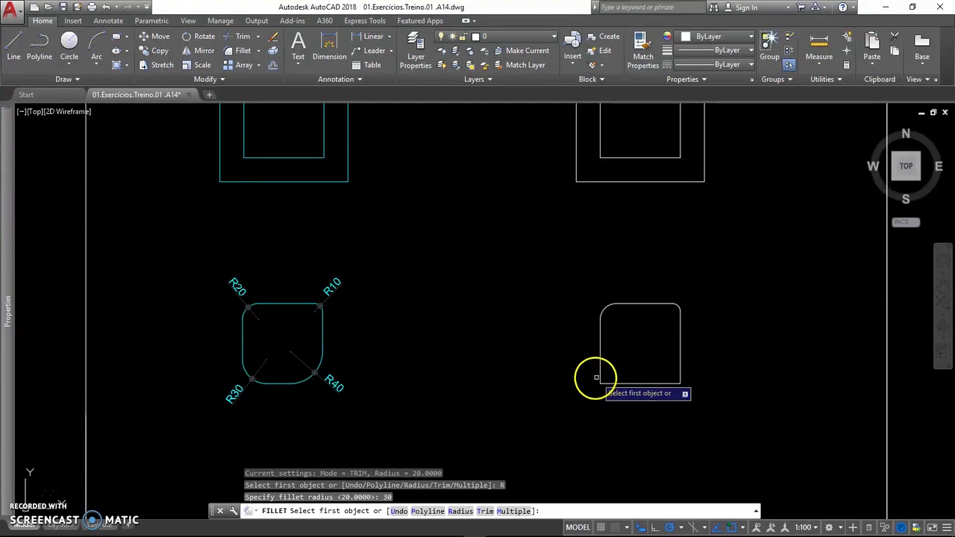
left_click(600, 373)
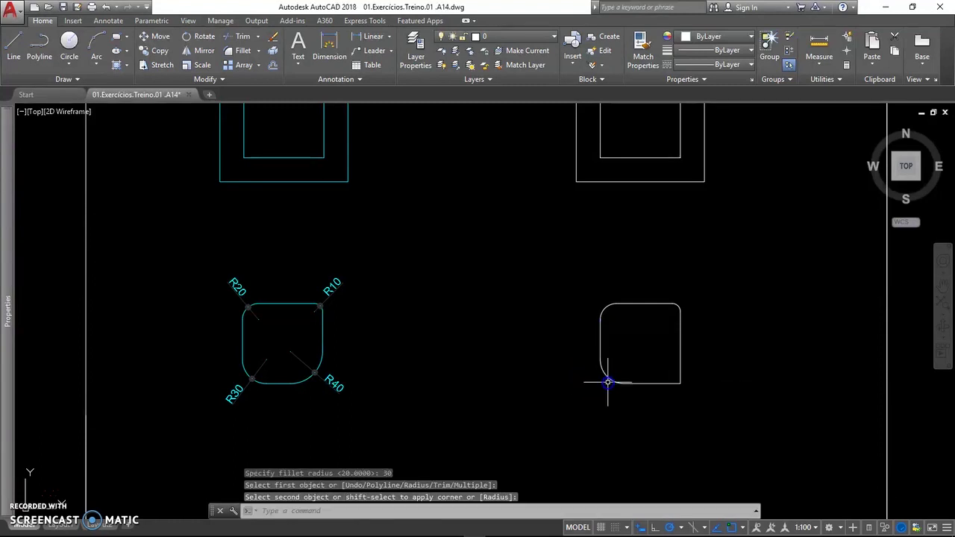
left_click(608, 387)
Round the square's lower-right corner with a radius 40 fillet
key("Return")
type("R")
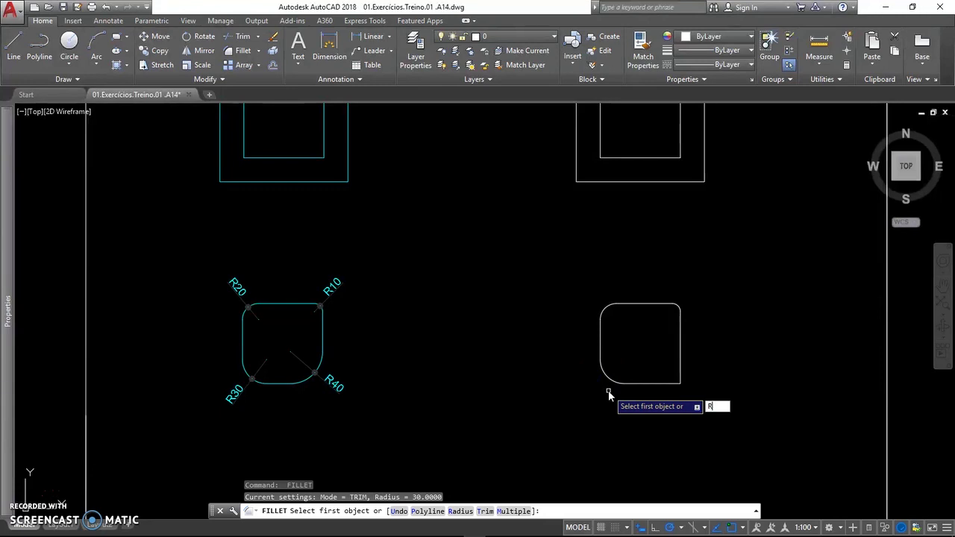
key("Return")
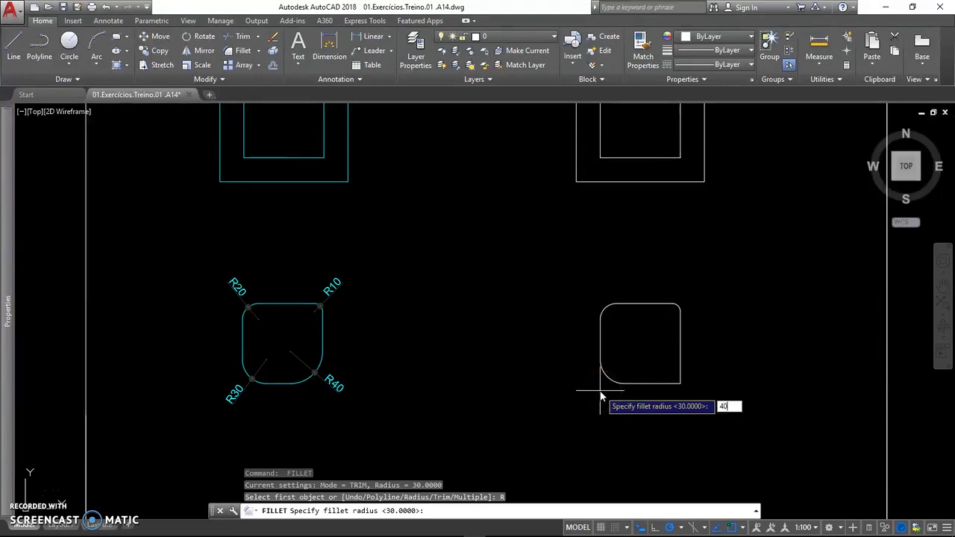
key("Return")
left_click(673, 382)
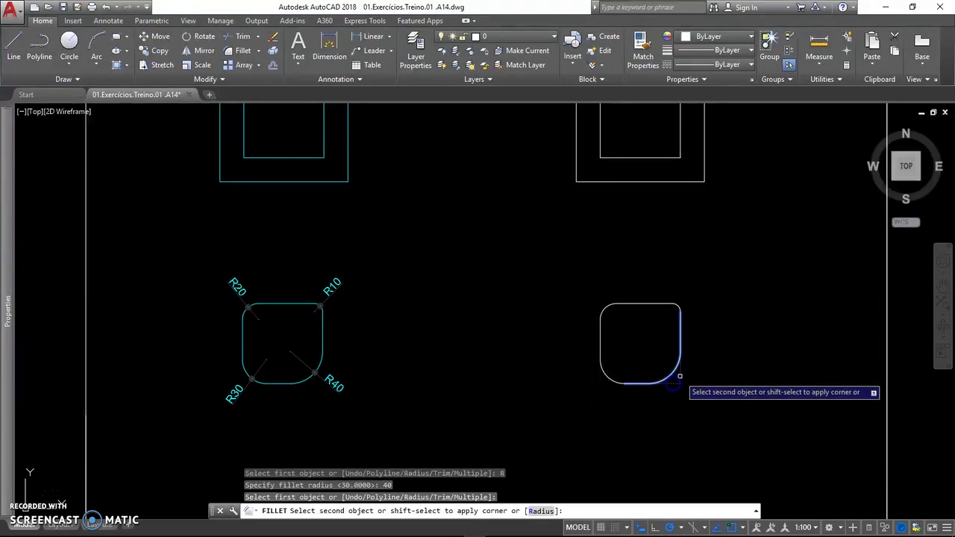
left_click(680, 376)
type("DRA")
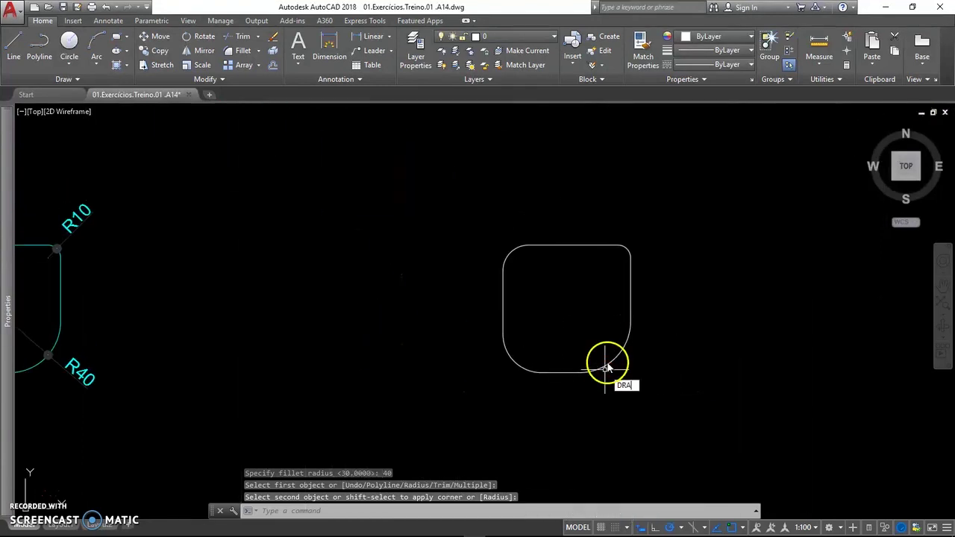
Add radius dimensions R10, R20, R30 and R40 to the top-right, top-left, lower-left and lower-right arcs
key("Return")
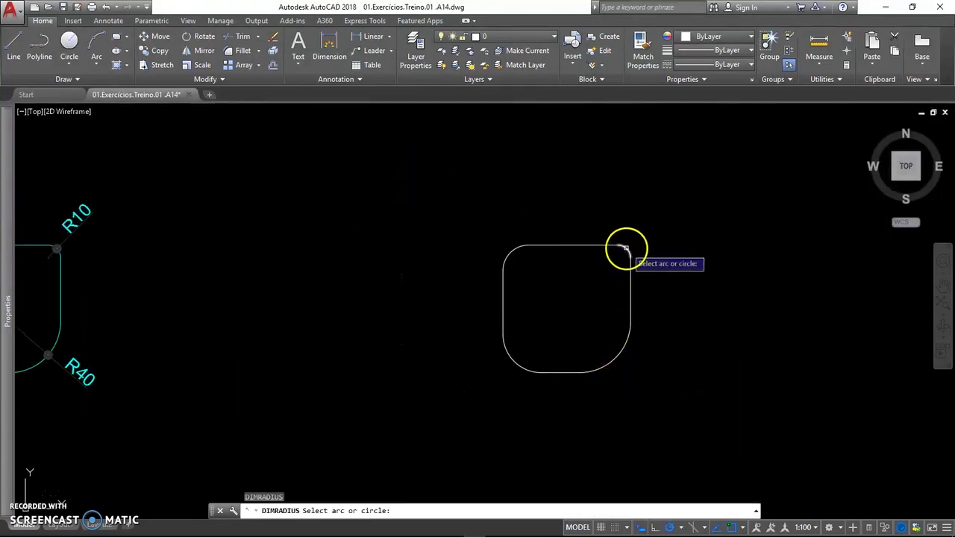
left_click(625, 248)
left_click(625, 249)
key("Return")
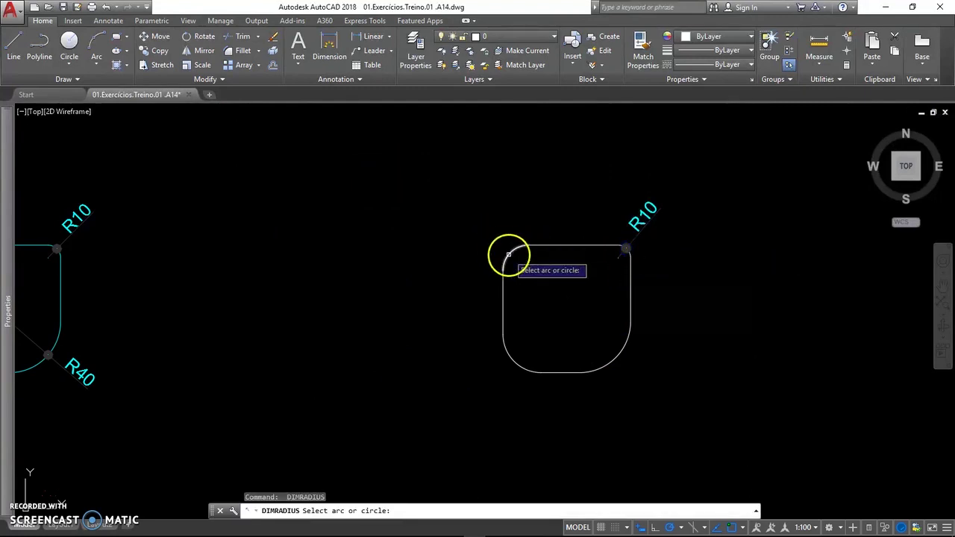
left_click(508, 254)
left_click(508, 254)
key("Return")
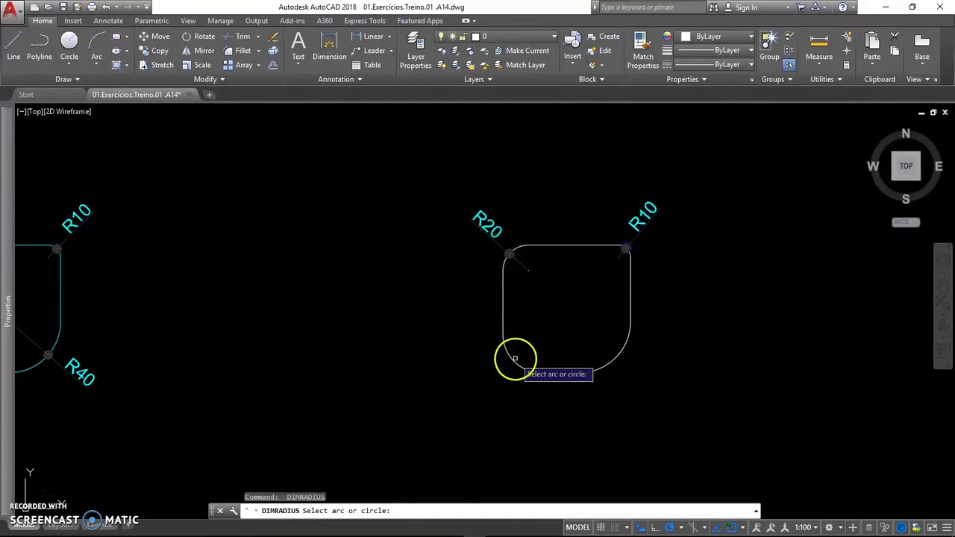
left_click(515, 363)
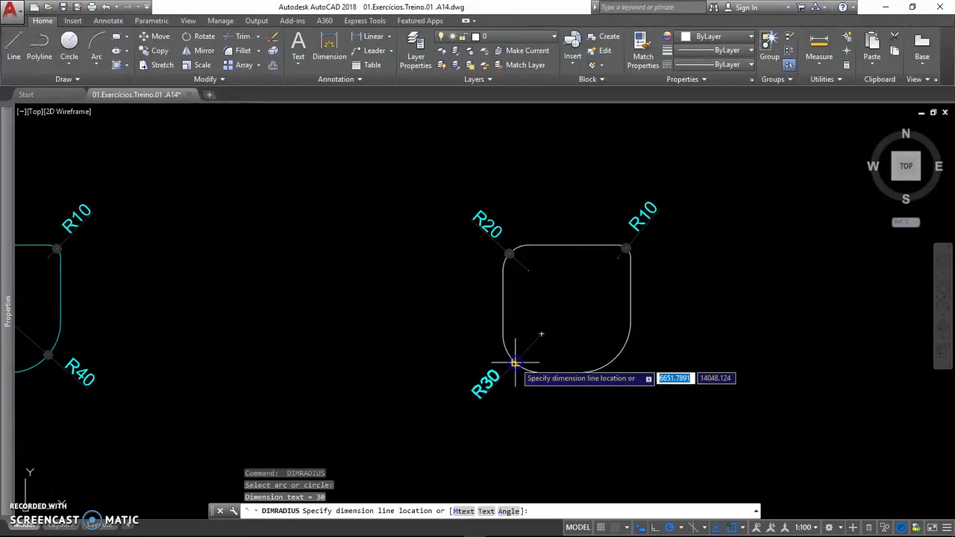
left_click(515, 362)
key("Return")
left_click(613, 359)
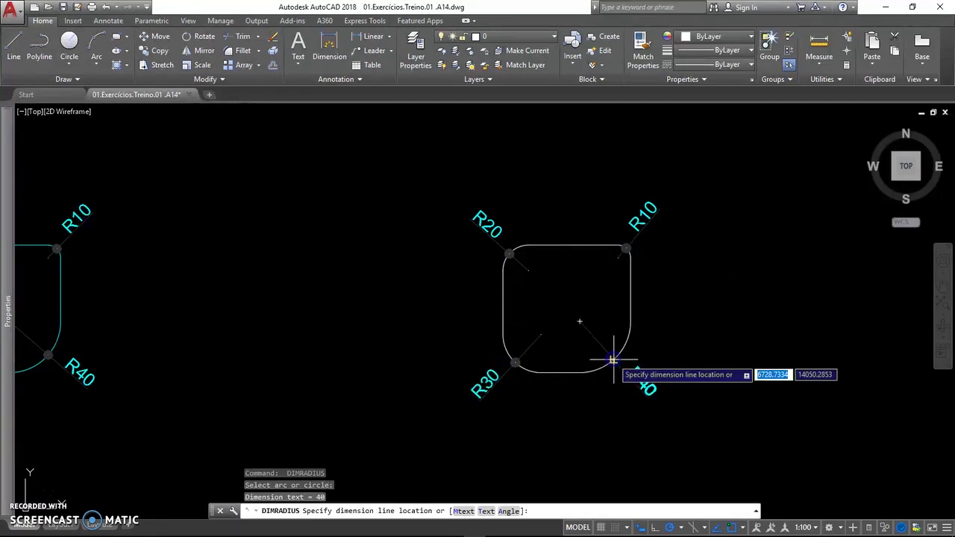
left_click(612, 362)
scroll(612, 366, "down", 4)
middle_click_drag(616, 379, 620, 245)
mouse_move(587, 331)
middle_mouse_down()
mouse_move(535, 234)
mouse_move(535, 293)
middle_mouse_up()
Fillet the upper and lower parallel lines to join their left ends with an arc
scroll(533, 246, "up", 2)
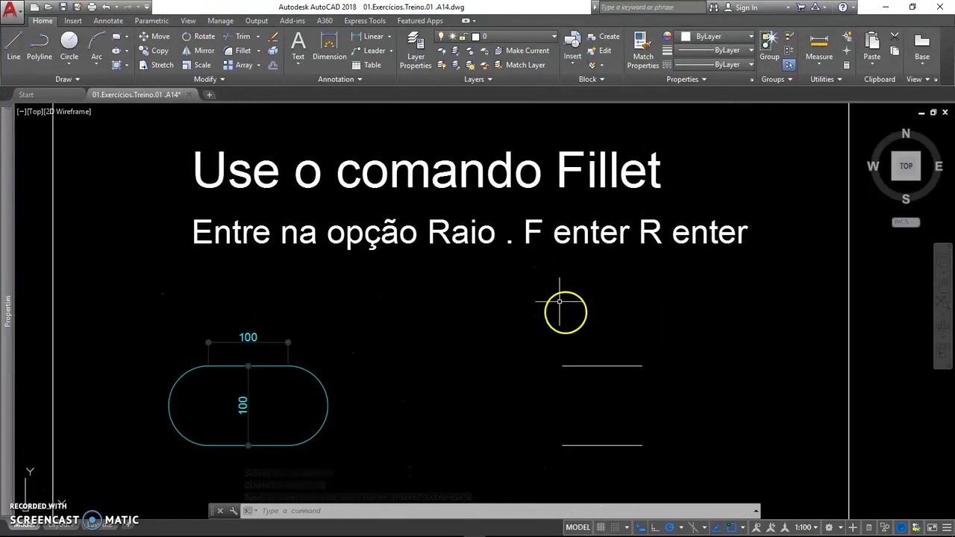
middle_click_drag(544, 359, 544, 354)
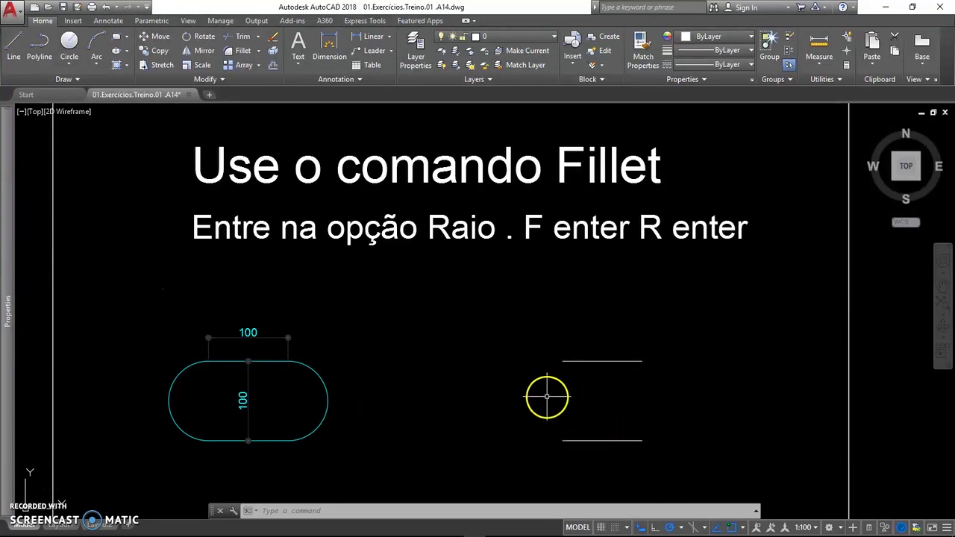
type("F")
key("Return")
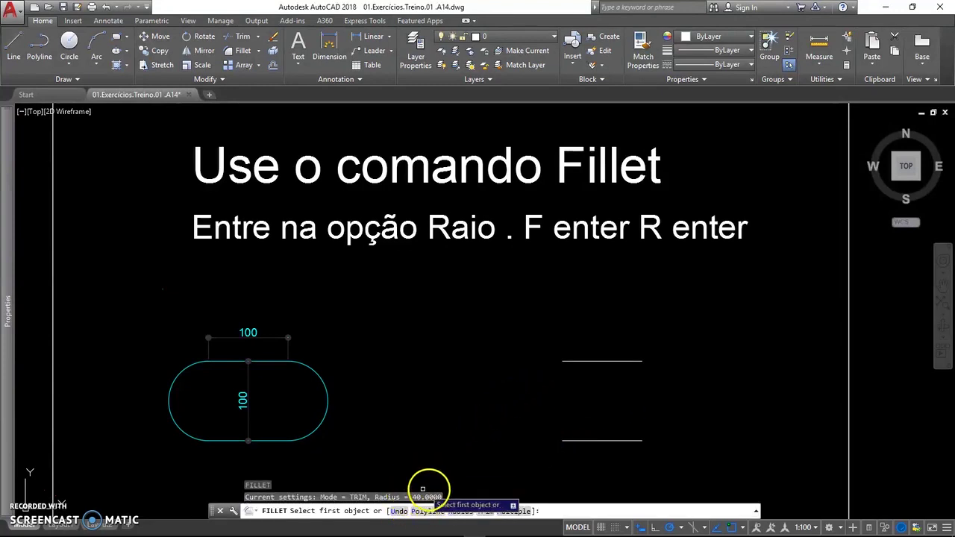
left_click(567, 361)
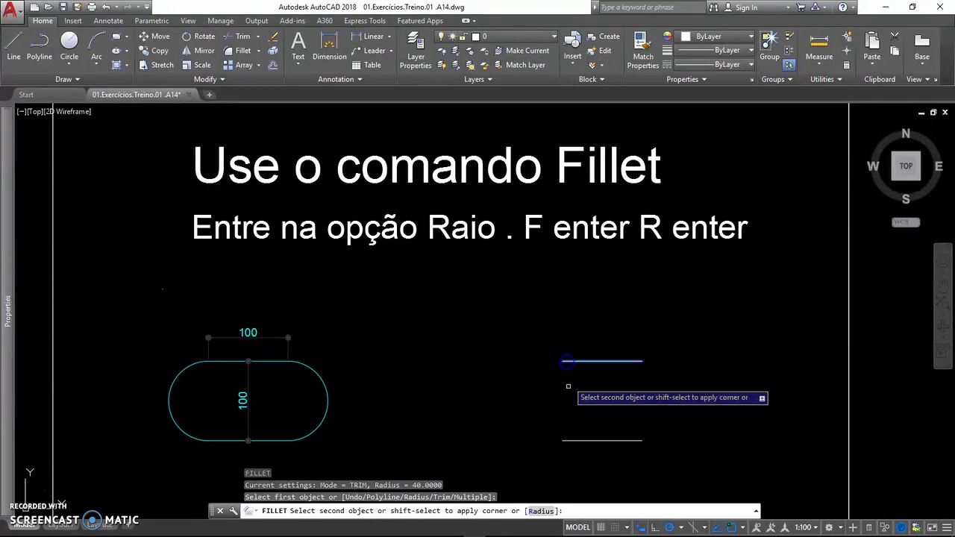
left_click(564, 439)
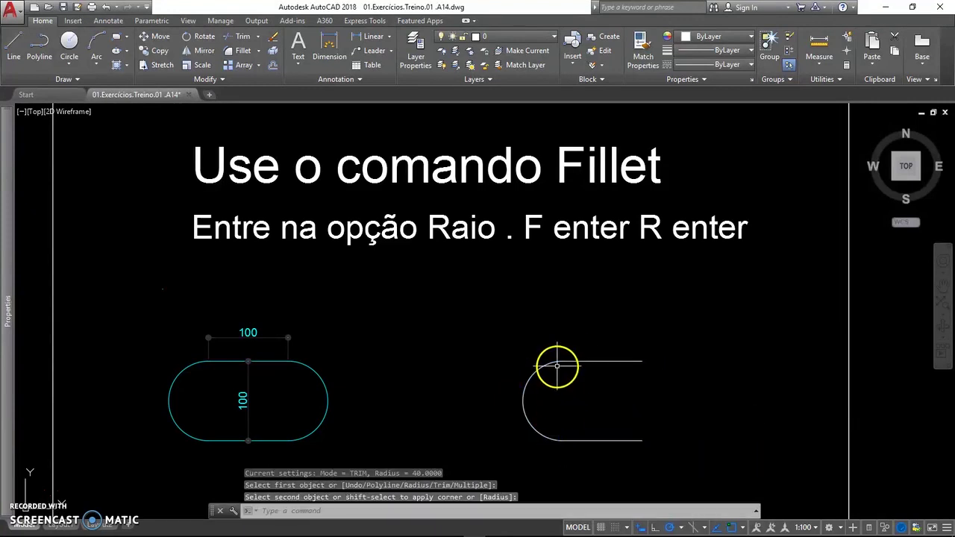
Dimension the new left-end arc with an R50 radius label
key("Return")
left_click(522, 401)
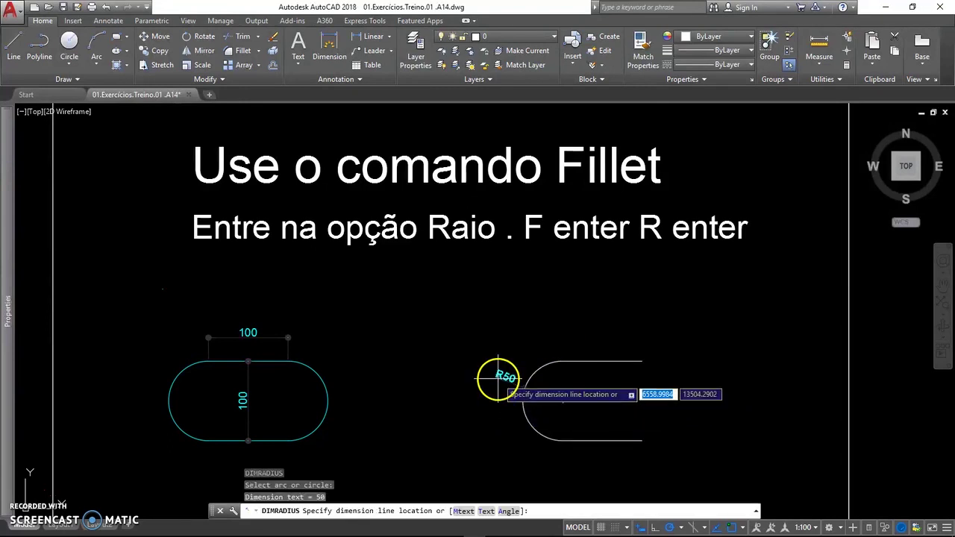
left_click(497, 379)
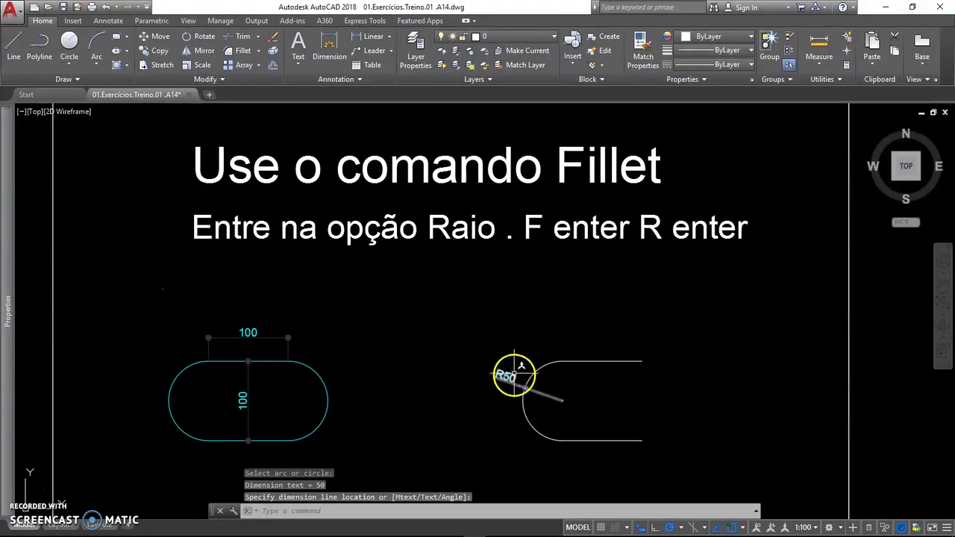
left_click(495, 382)
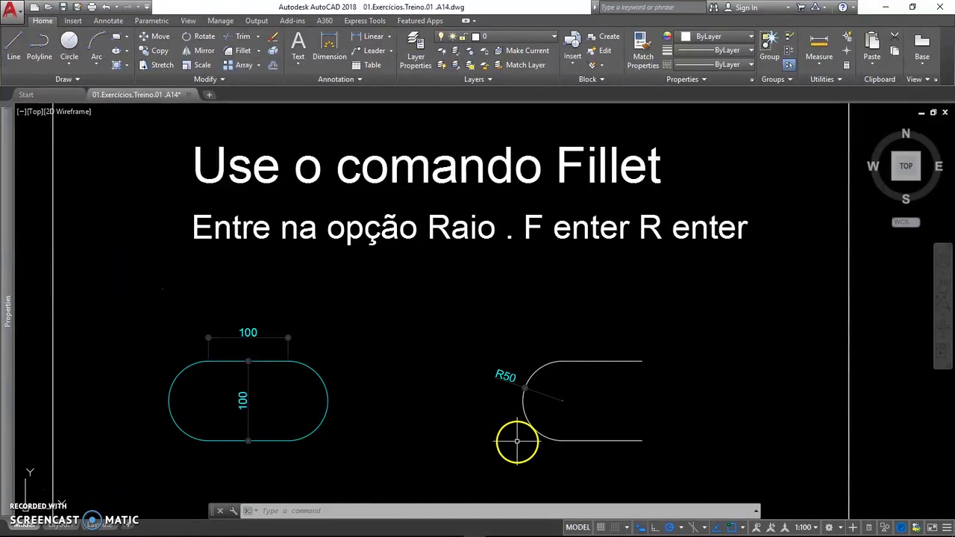
Fillet the right ends of the top and bottom lines into a closing arc
key("Return")
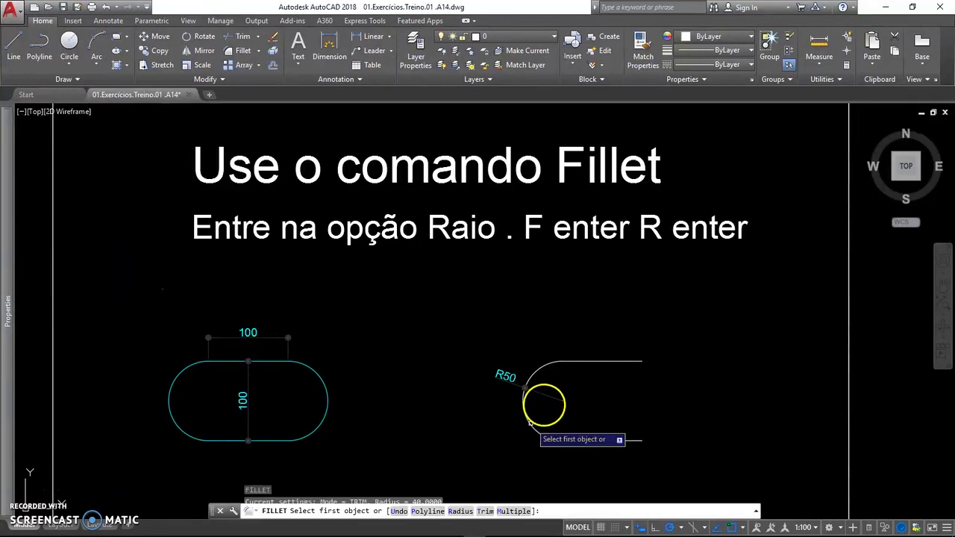
left_click(629, 362)
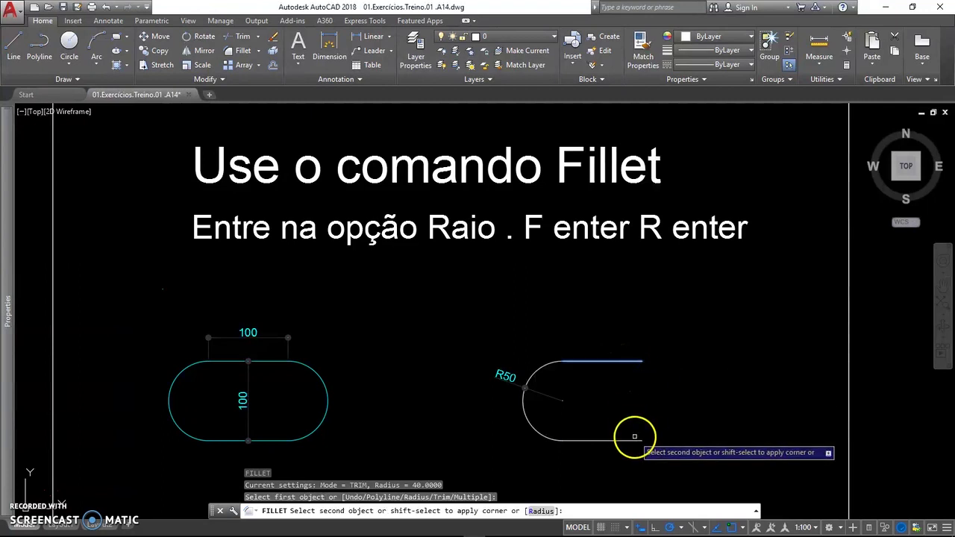
left_click(634, 438)
middle_click_drag(629, 398, 604, 369)
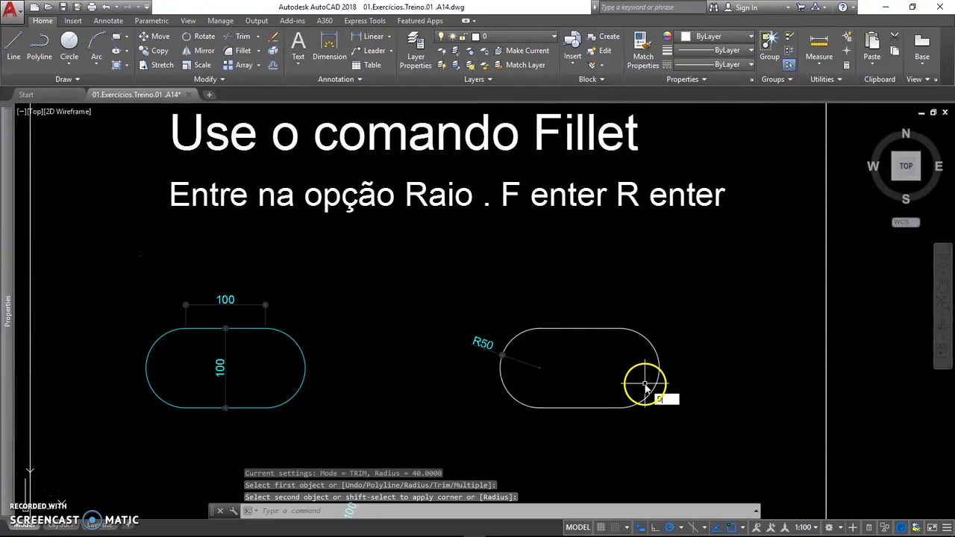
Add an R50 radius dimension to the slot's right arc
key("Return")
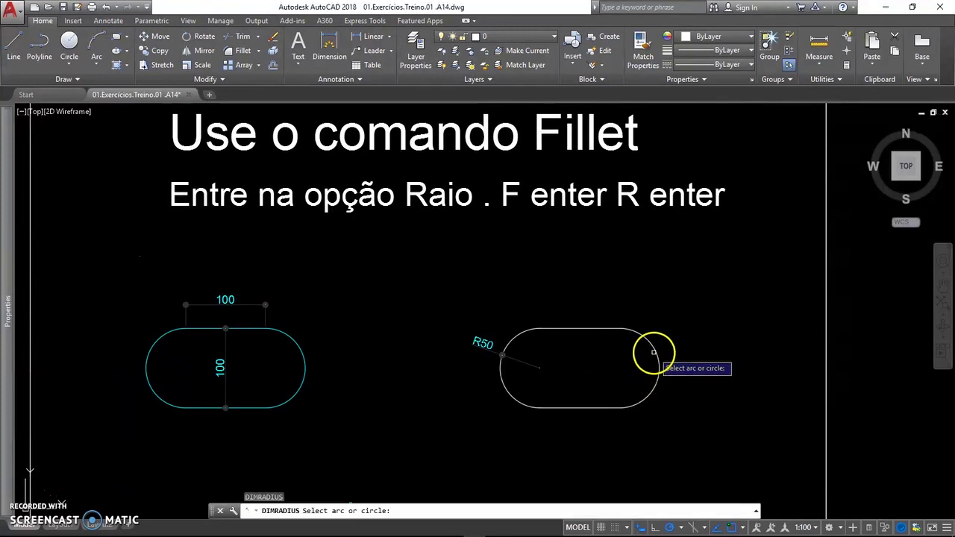
left_click(653, 351)
left_click(654, 351)
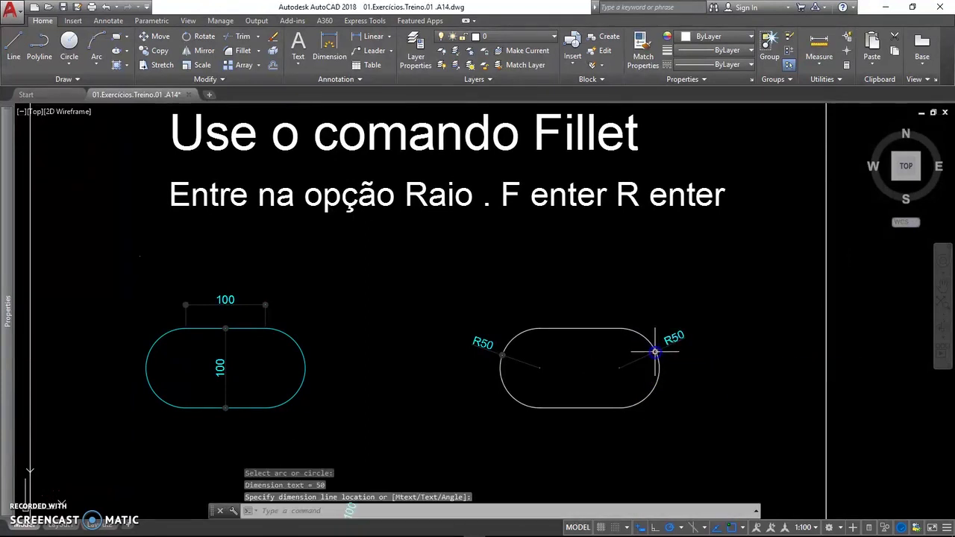
Zoom out and pan down to centre the two white circles beside the R400 reference
scroll(582, 344, "down", 2)
middle_click_drag(588, 379, 586, 235)
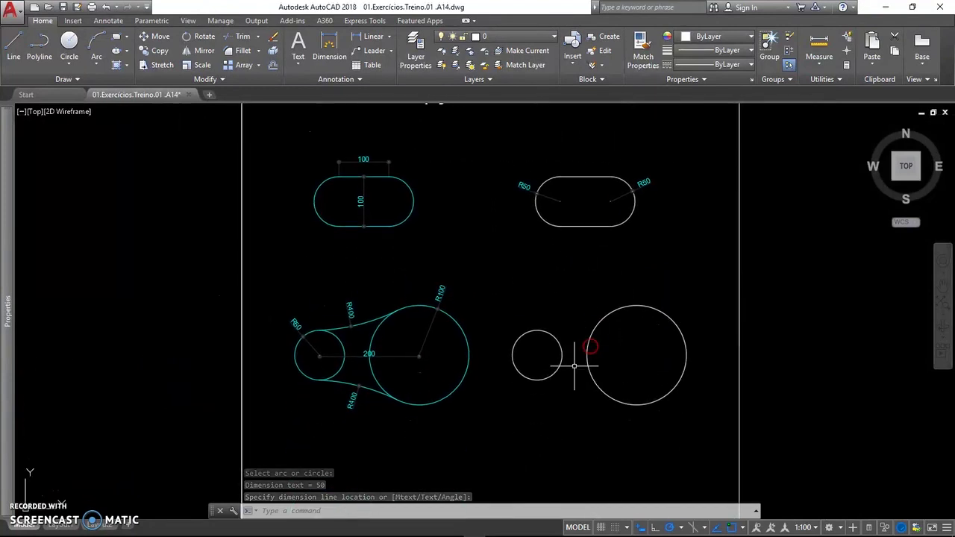
scroll(574, 366, "up", 2)
middle_click_drag(569, 387, 578, 383)
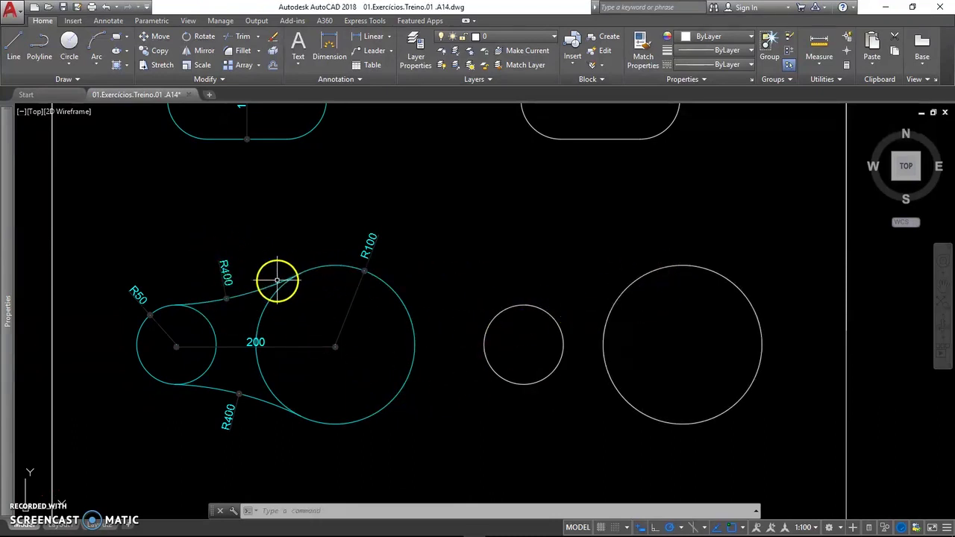
With fillet radius 400, join the small and large circles with upper and lower arcs
type("f")
key("Return")
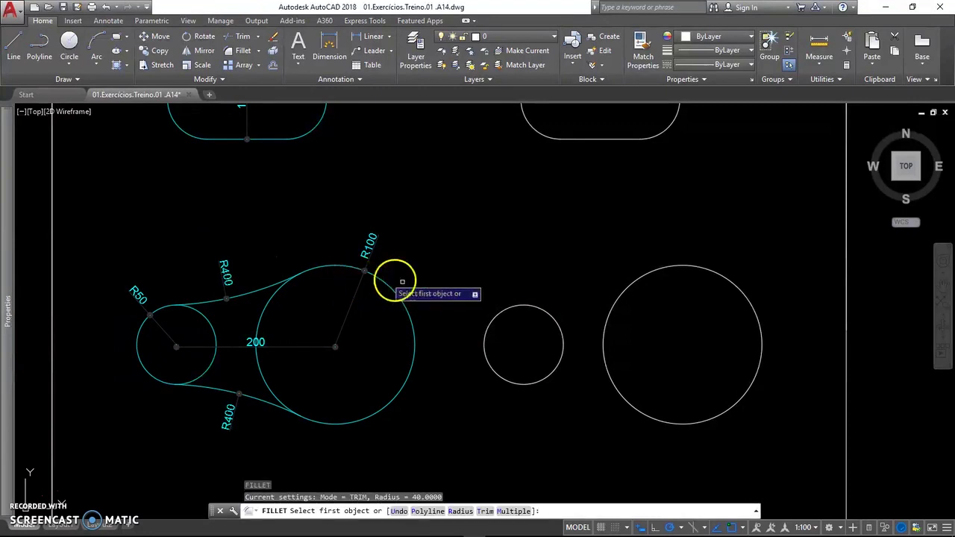
type("R")
key("Return")
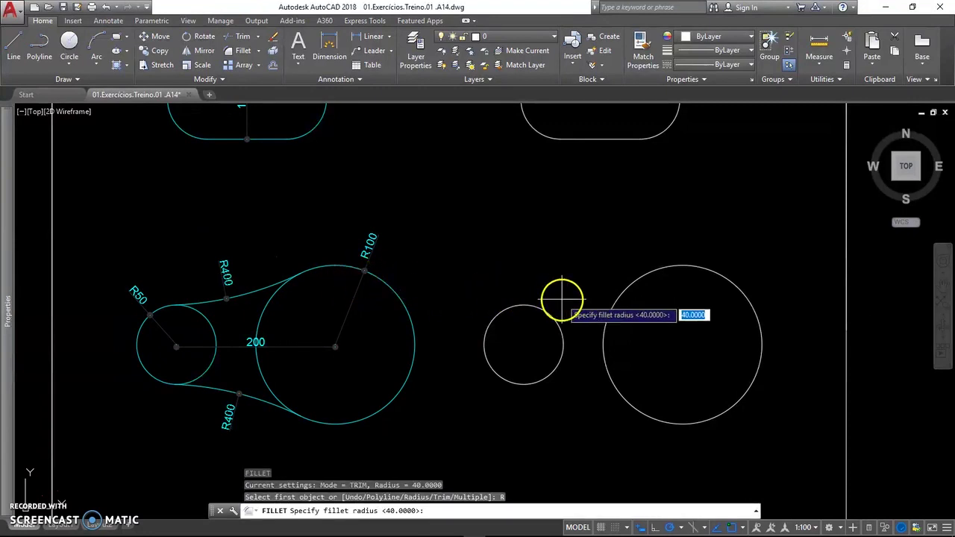
type("40")
key("Return")
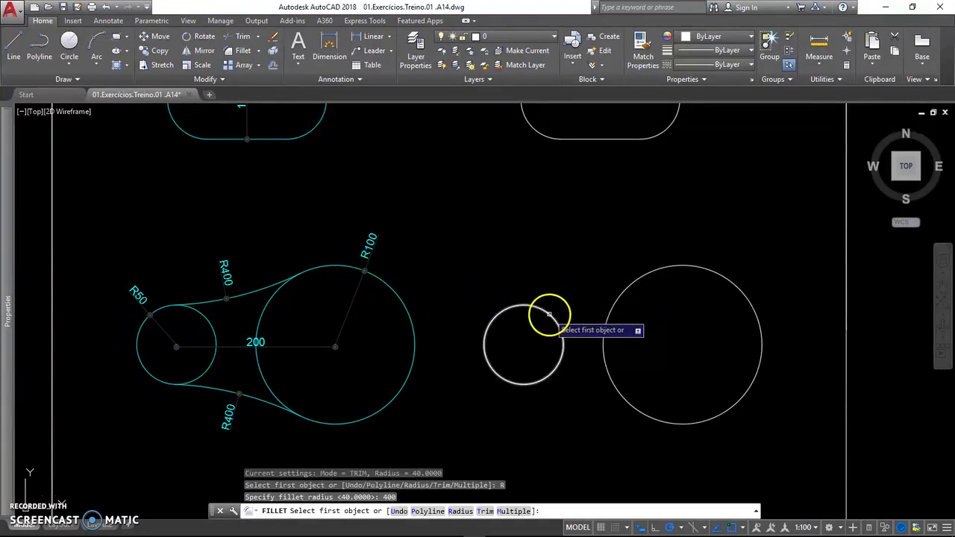
left_click(552, 318)
left_click(620, 294)
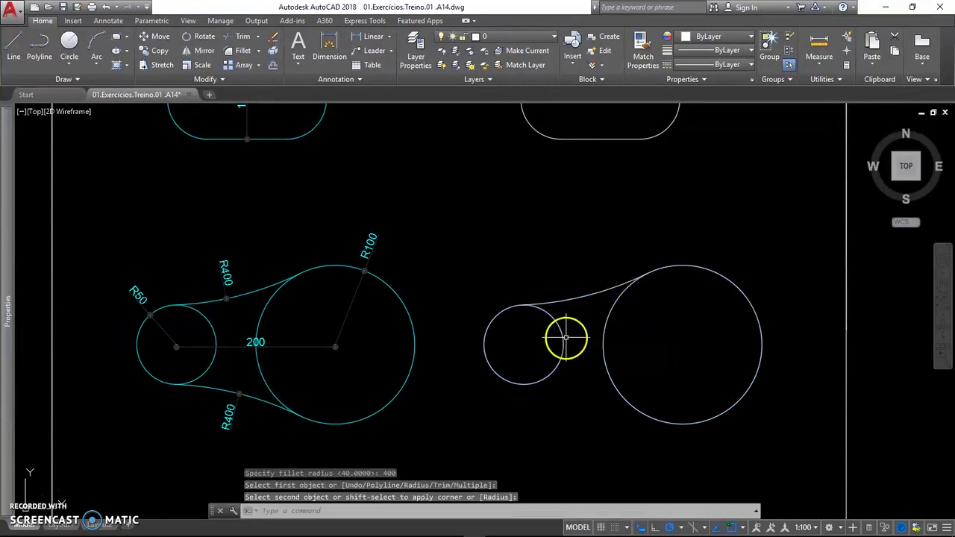
key("Return")
left_click(551, 371)
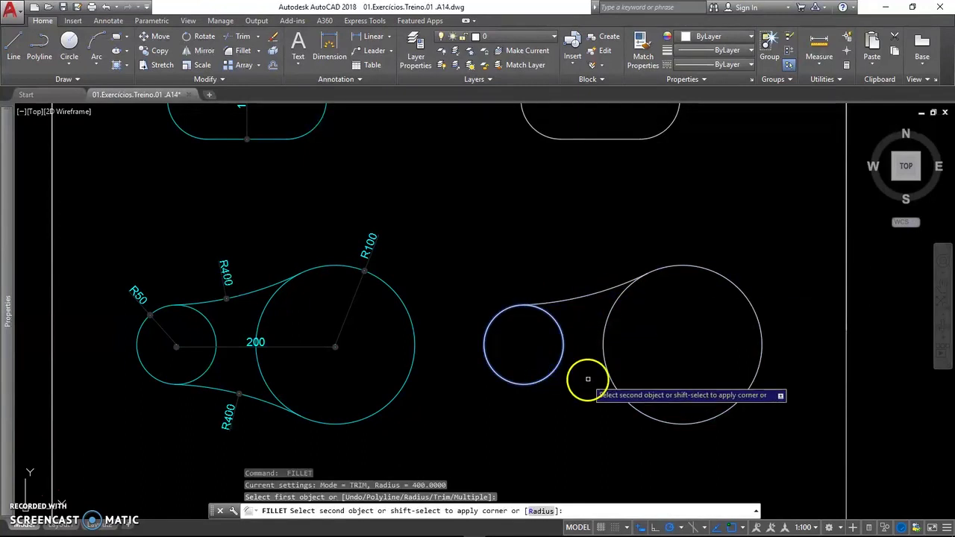
left_click(619, 394)
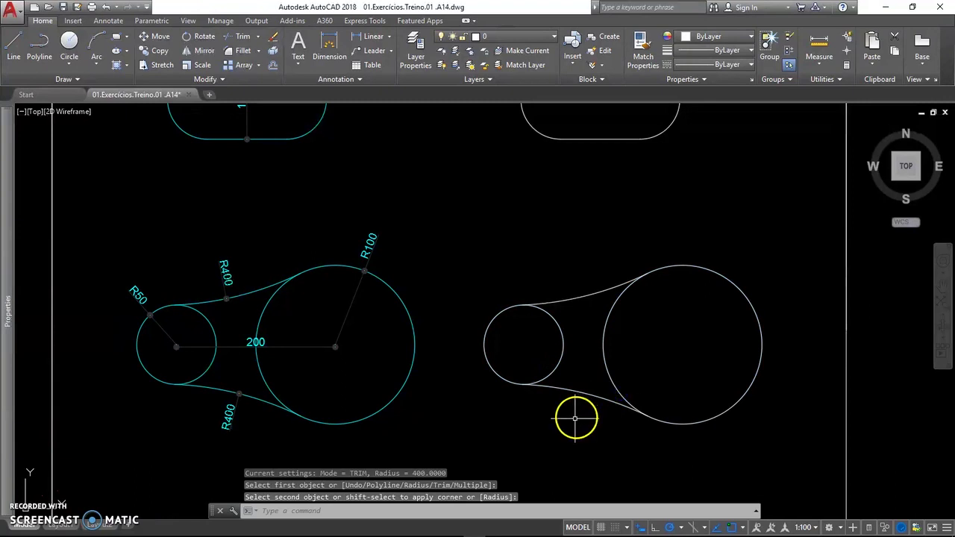
Zoom and pan to centre the chamfered reference octagon and the plain square
scroll(557, 414, "down", 2)
middle_click_drag(561, 373, 518, 278)
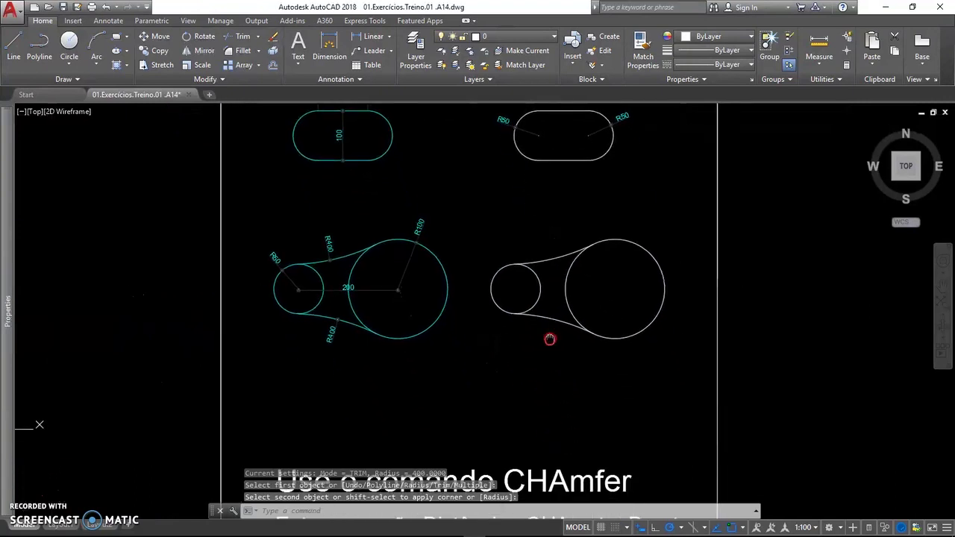
scroll(519, 278, "down", 2)
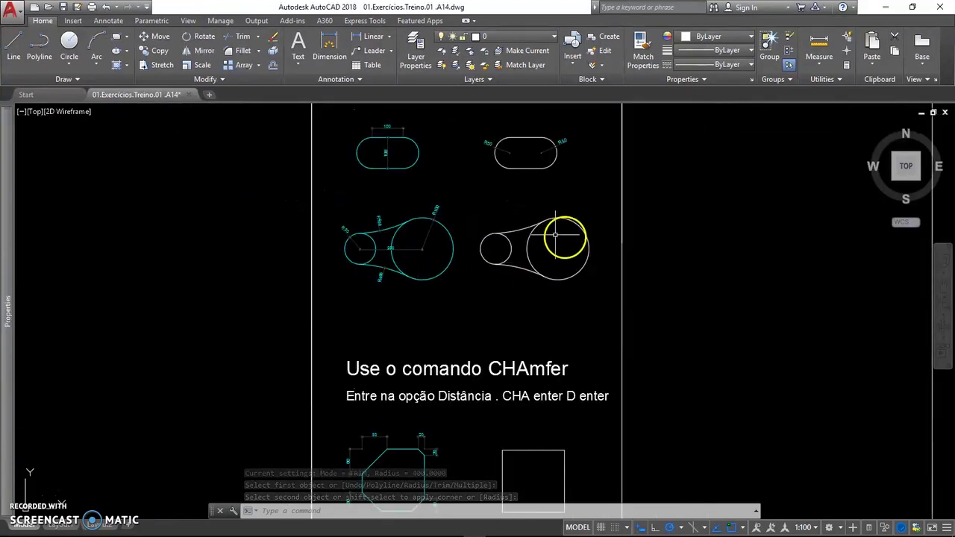
middle_click_drag(430, 271, 466, 116)
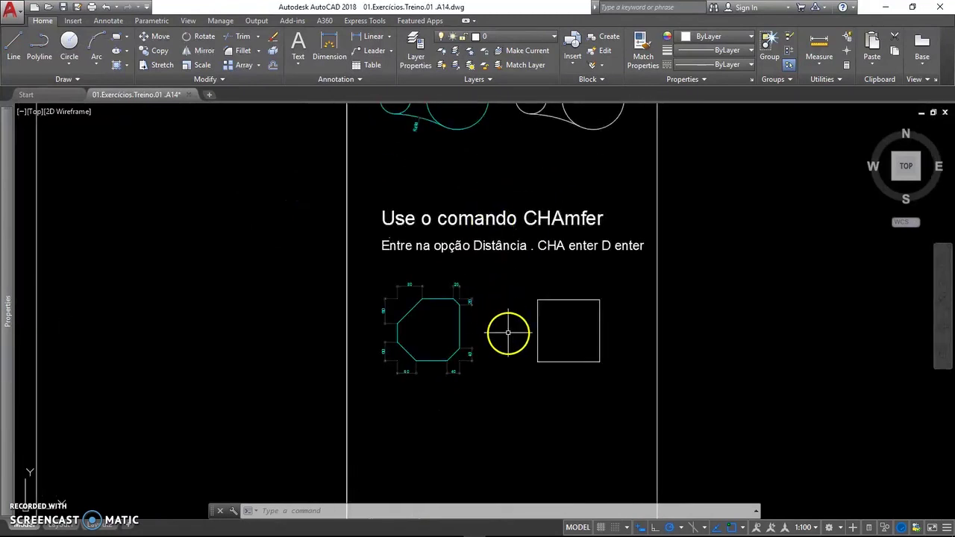
scroll(508, 331, "up", 2)
middle_click_drag(509, 331, 507, 356)
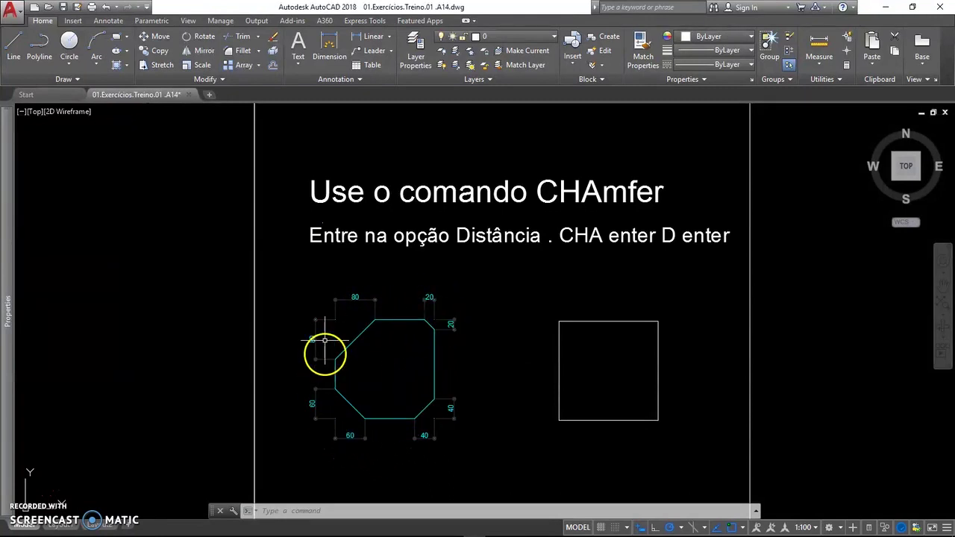
middle_click_drag(589, 398, 574, 392)
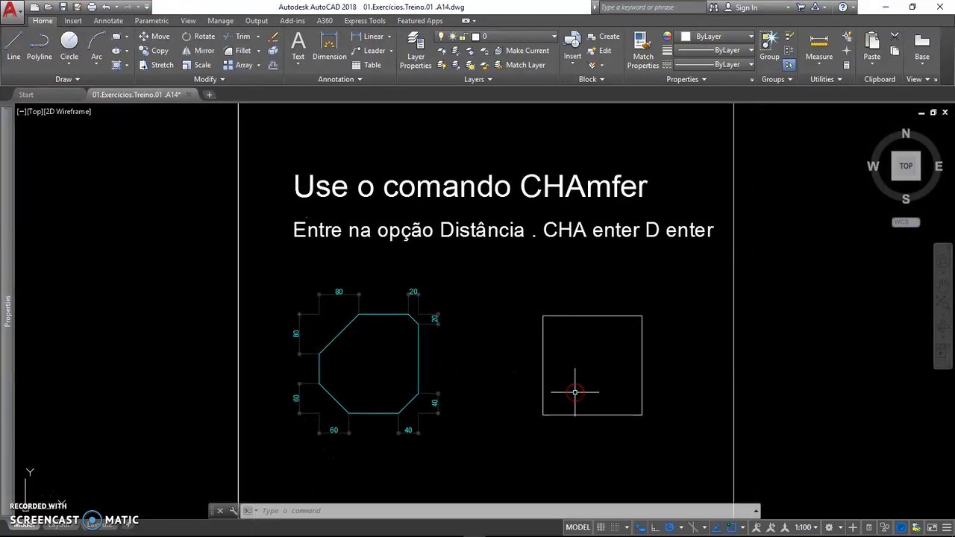
Glance at the Fillet/Chamfer dropdown, then start CHAMFER with CHA
left_click(258, 51)
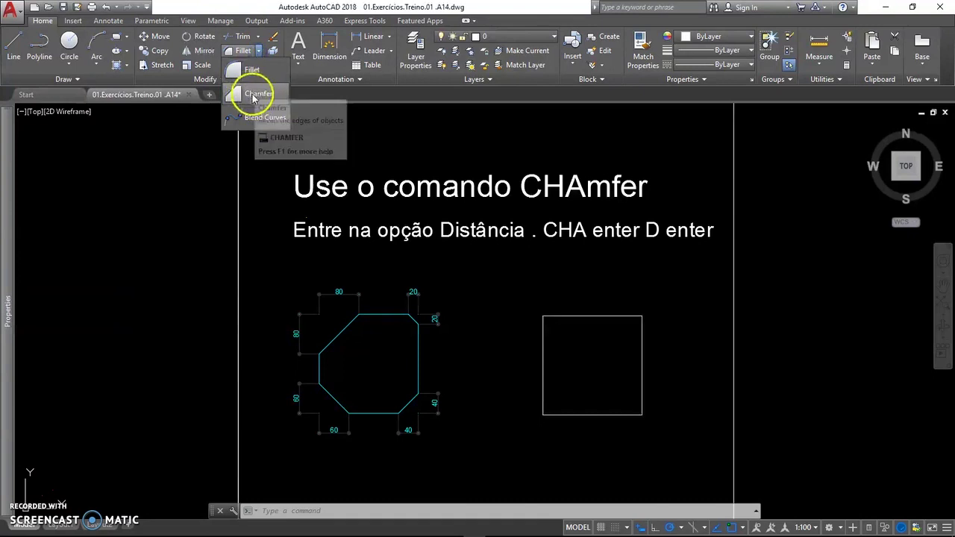
left_click(438, 267)
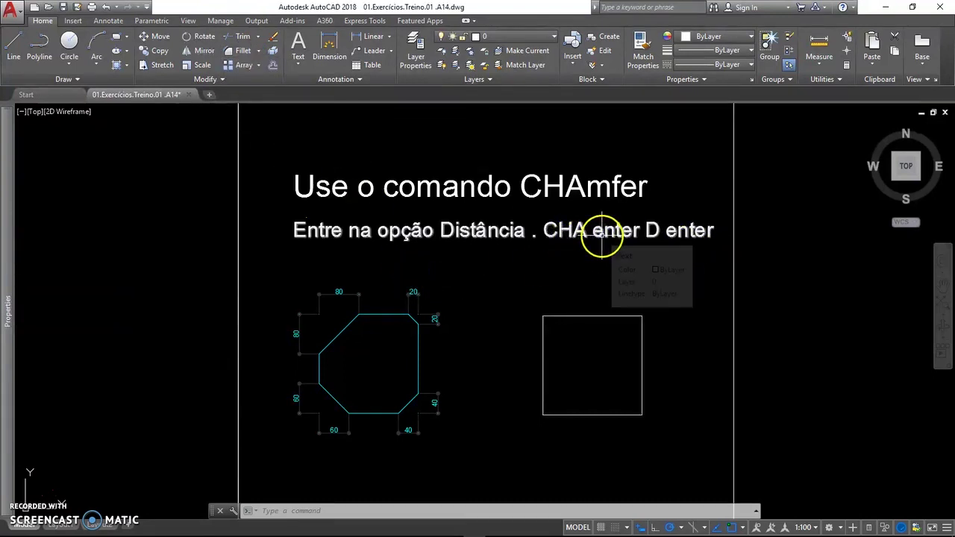
type("CHA")
key("Return")
type("D")
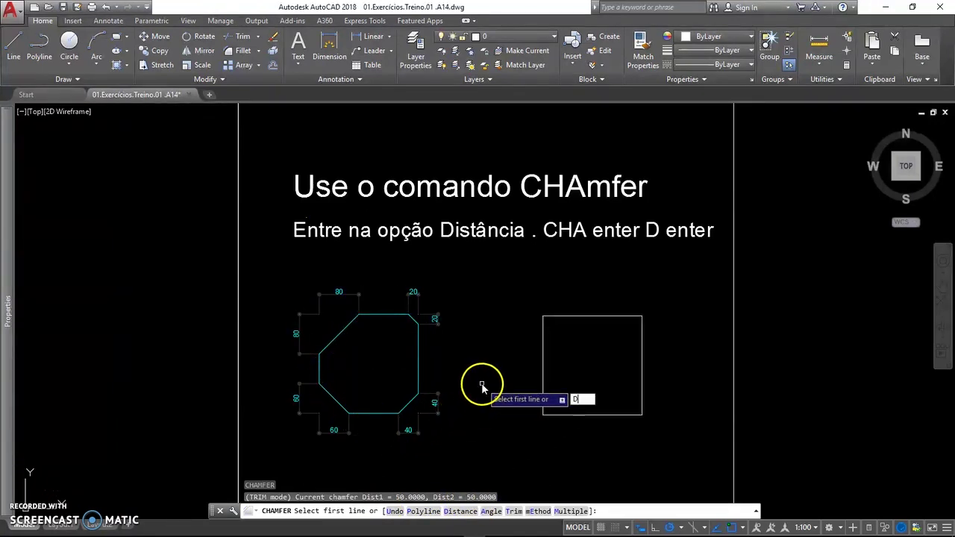
Chamfer the square's top-right corner with distances 20 and 20
key("Return")
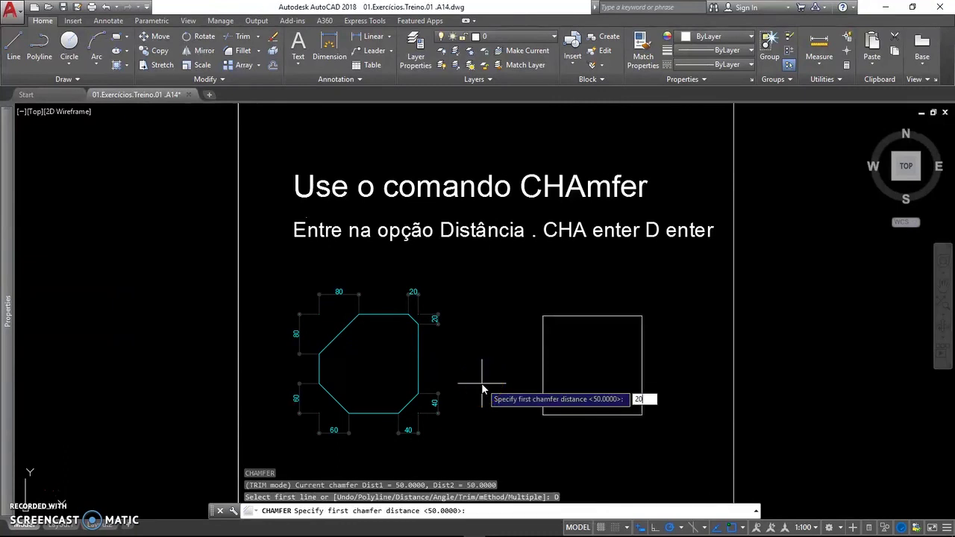
key("Return")
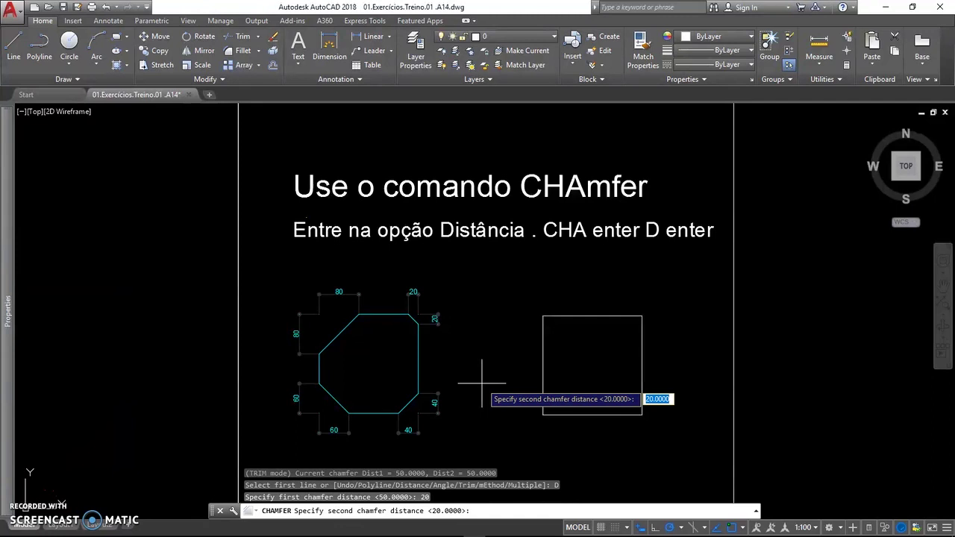
type("20")
key("Return")
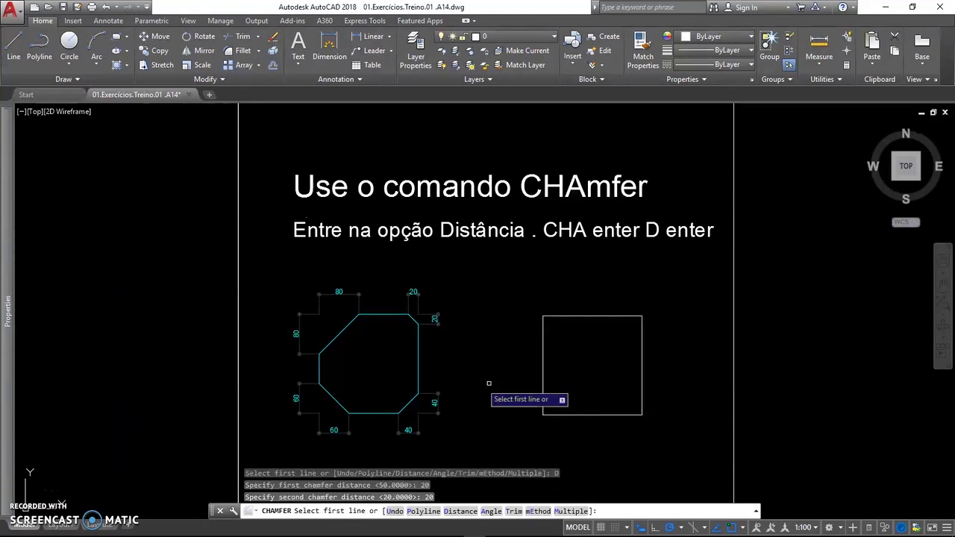
left_click(614, 317)
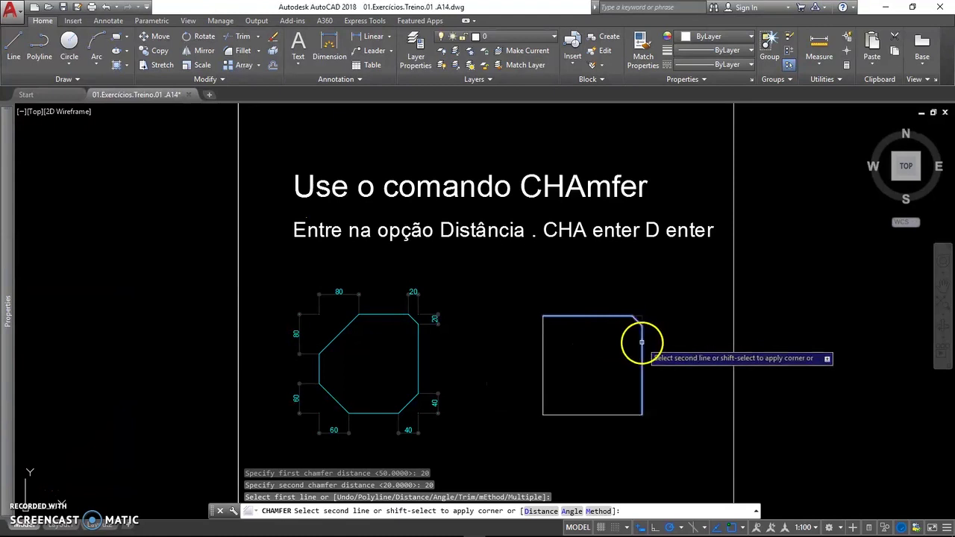
left_click(641, 342)
key("Return")
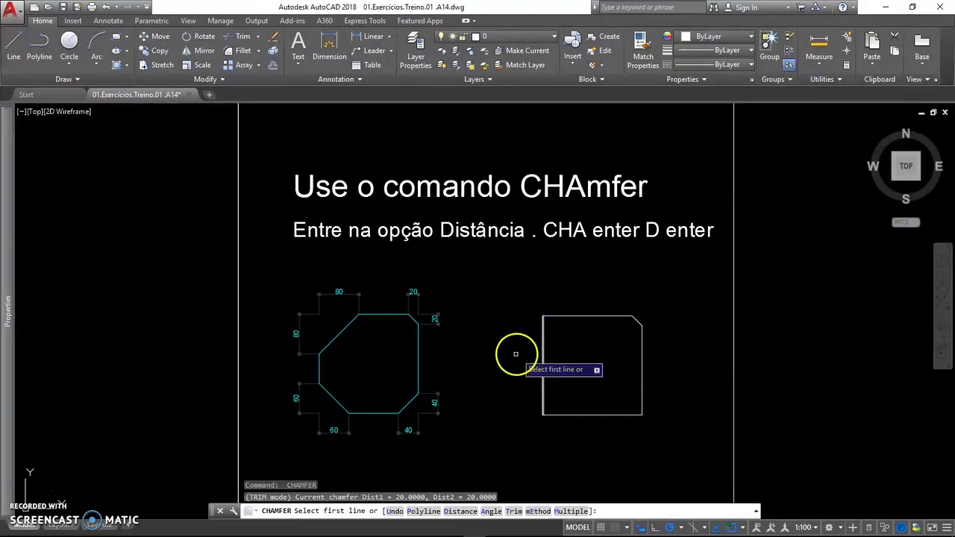
type("D")
Chamfer the square's bottom-right corner with distances 40 and 40
key("Return")
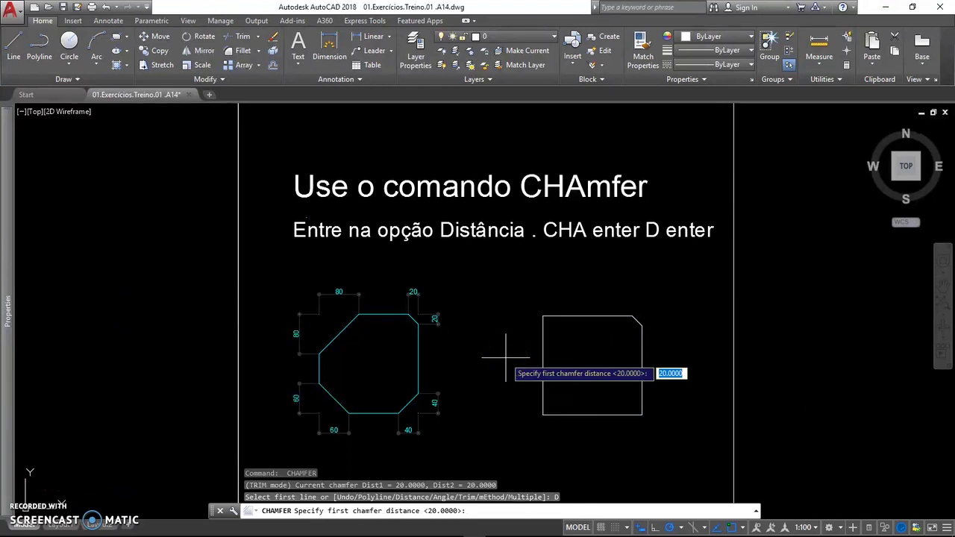
key("Return")
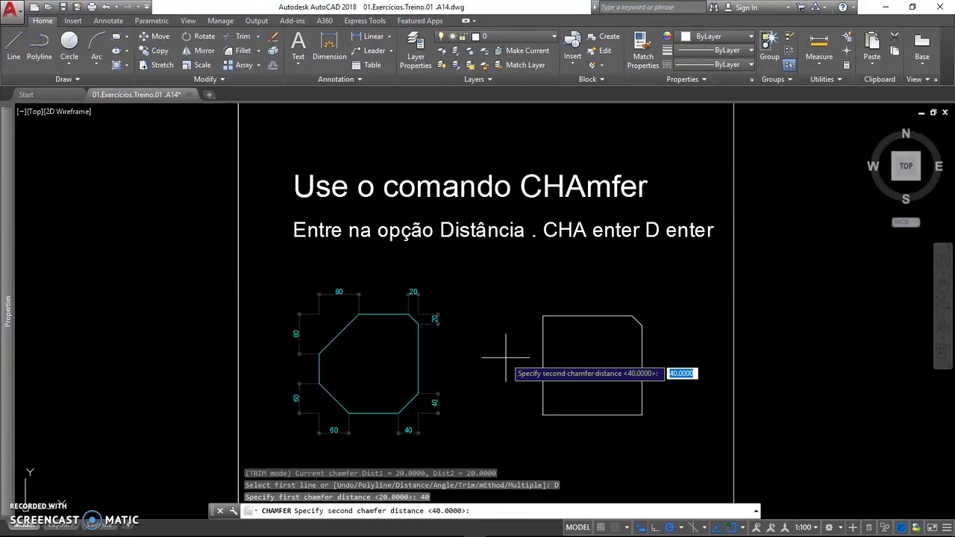
key("Return")
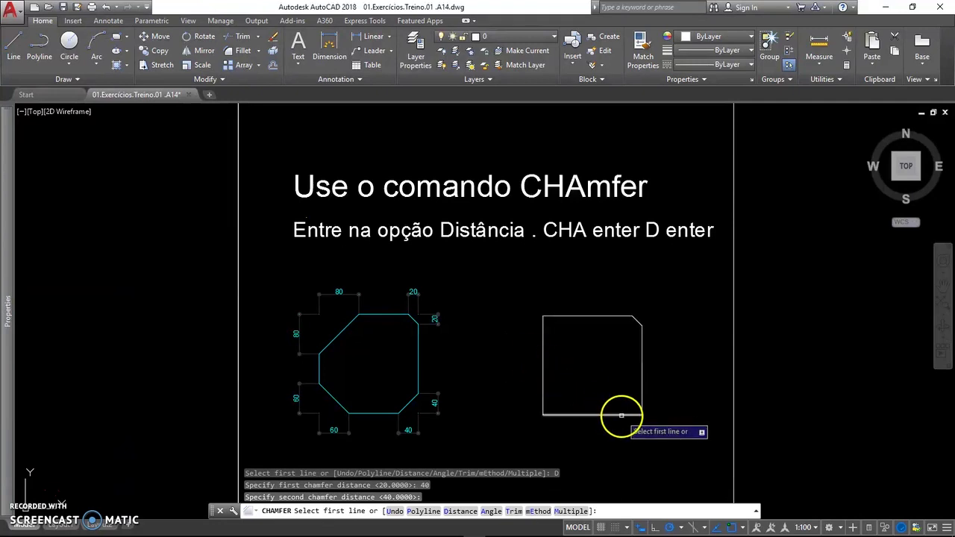
left_click(622, 414)
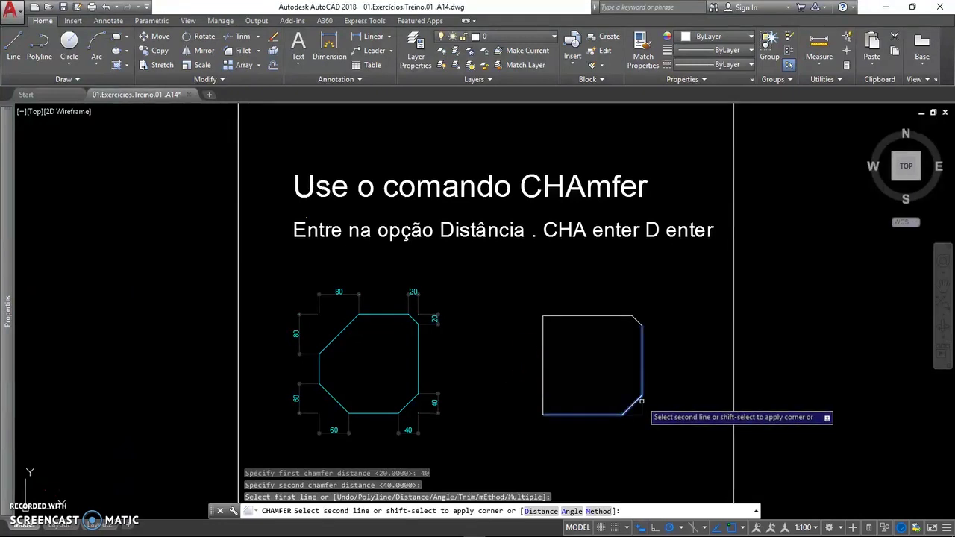
left_click(641, 403)
key("Return")
type("D")
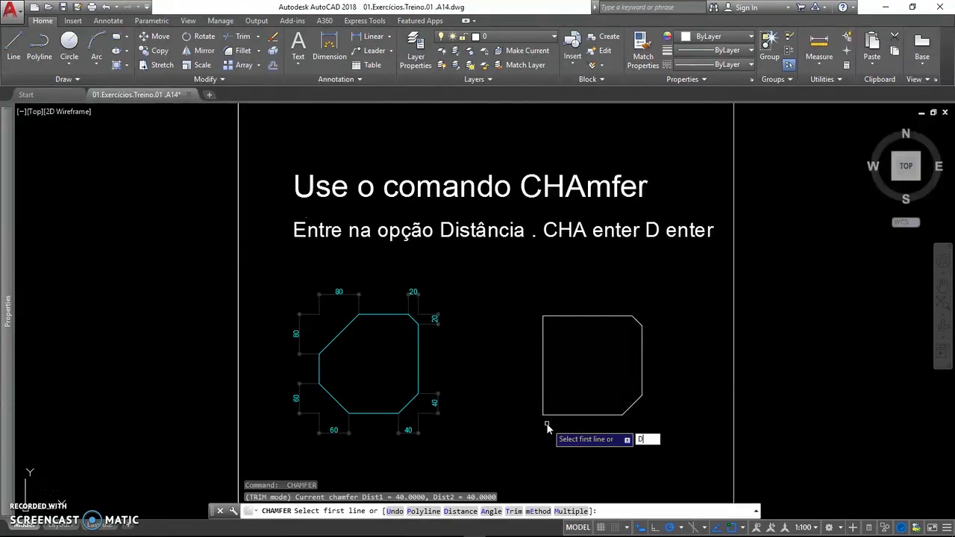
Chamfer the square's bottom-left corner with distances 60 and 60
key("Return")
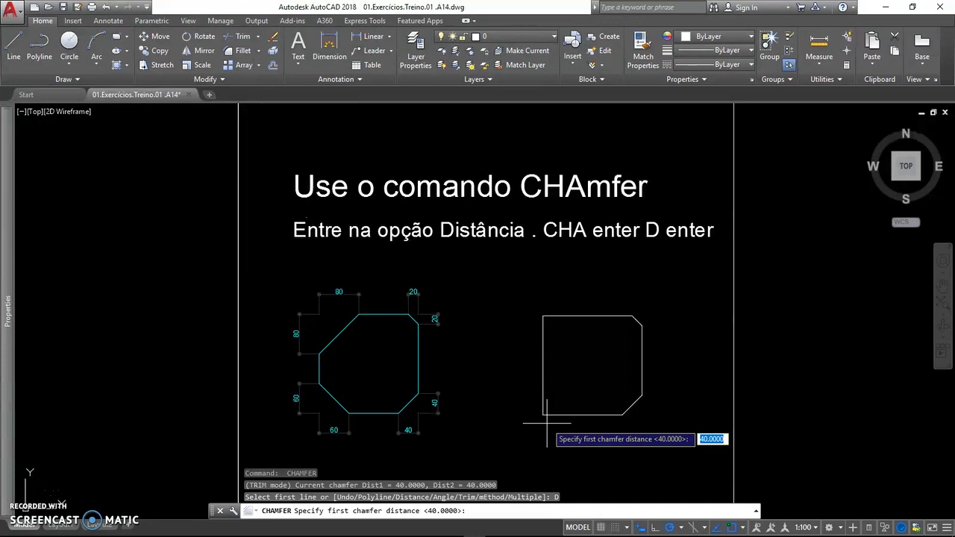
key("Return")
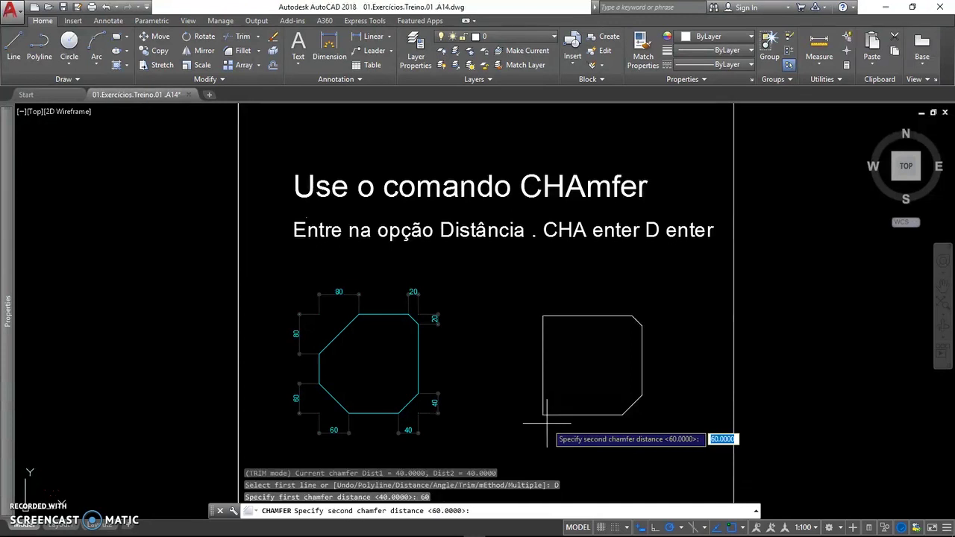
key("Return")
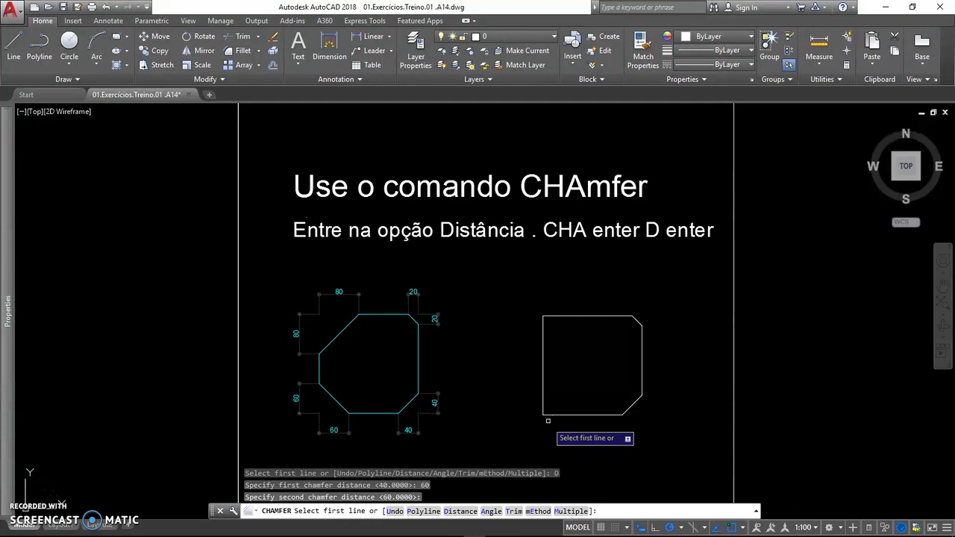
left_click(549, 415)
left_click(543, 401)
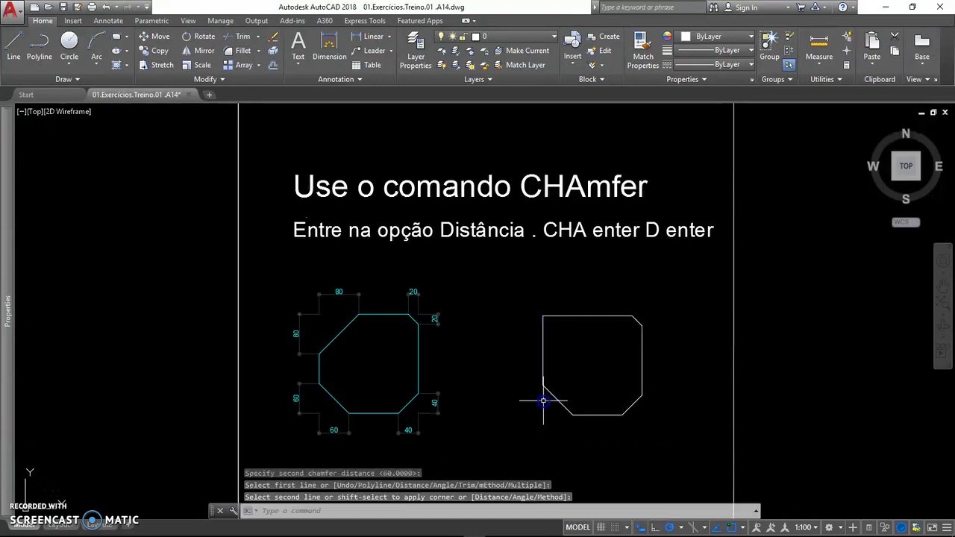
Chamfer the top-left corner with distances 80 and 80, completing the octagon
right_click(527, 365)
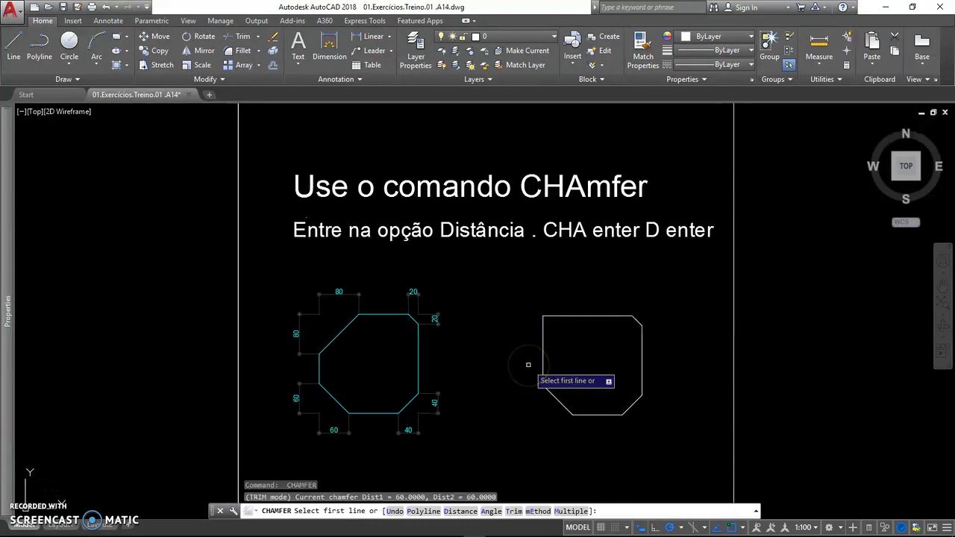
type("D")
key("Return")
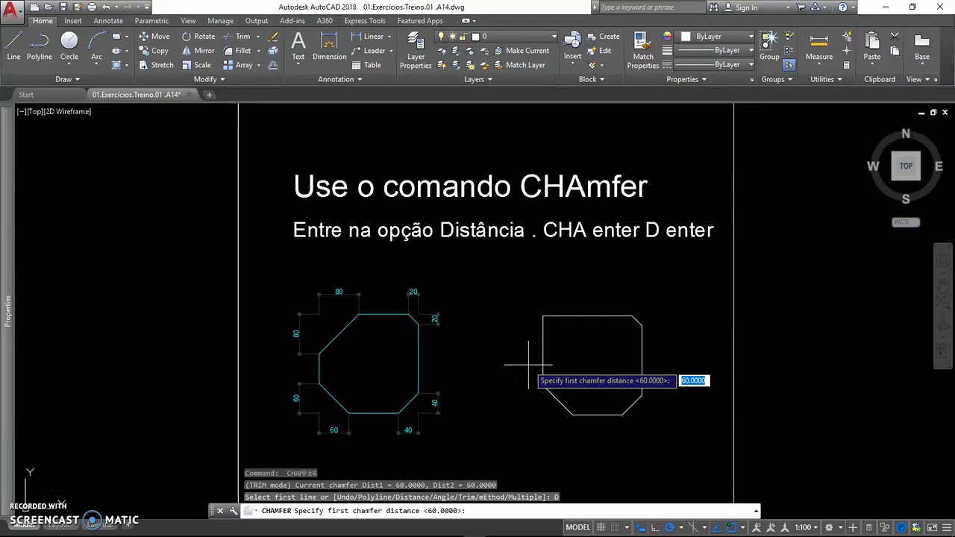
left_click(541, 359)
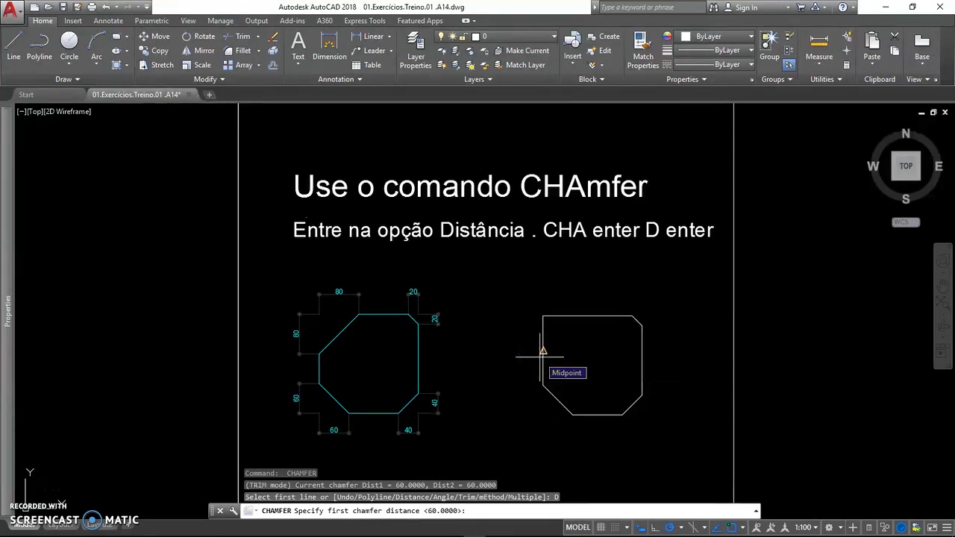
type("80")
key("Return")
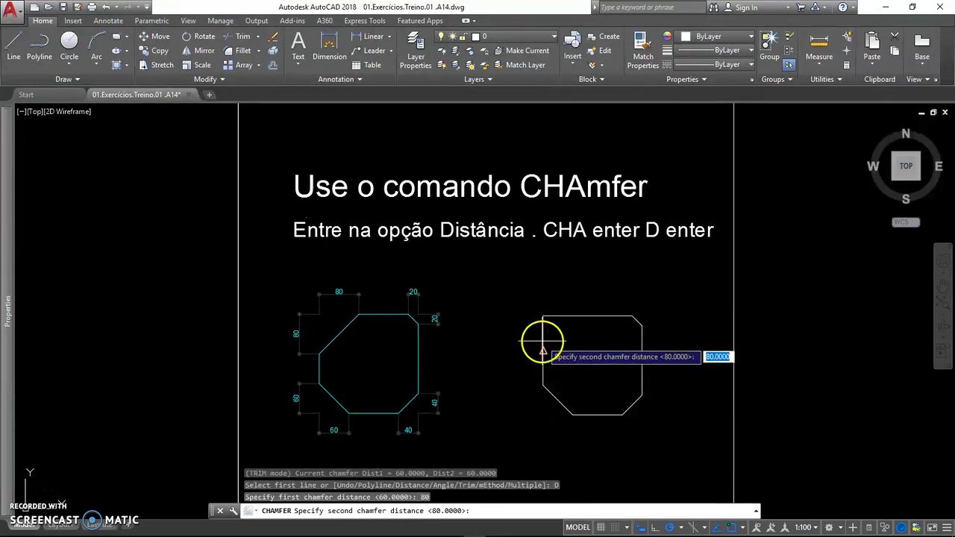
key("Return")
left_click(543, 340)
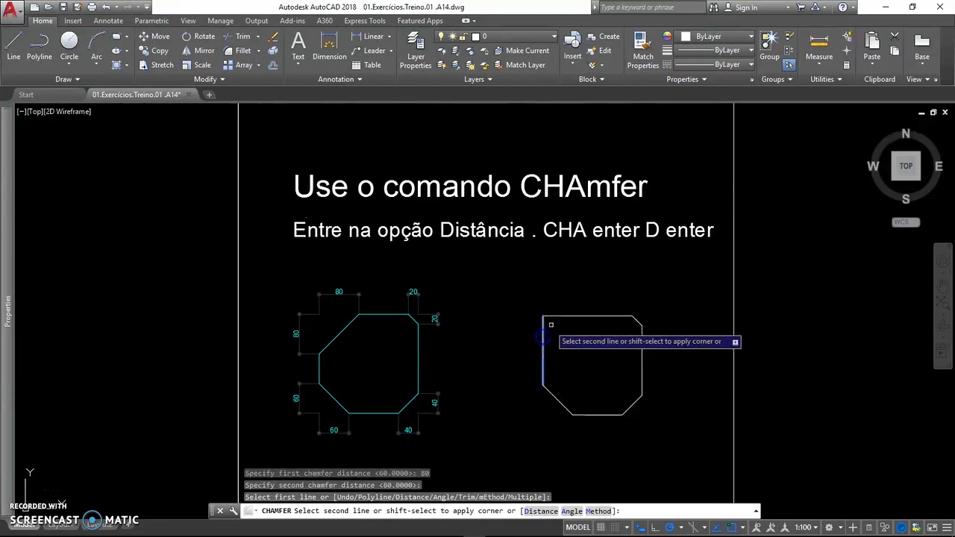
left_click(555, 318)
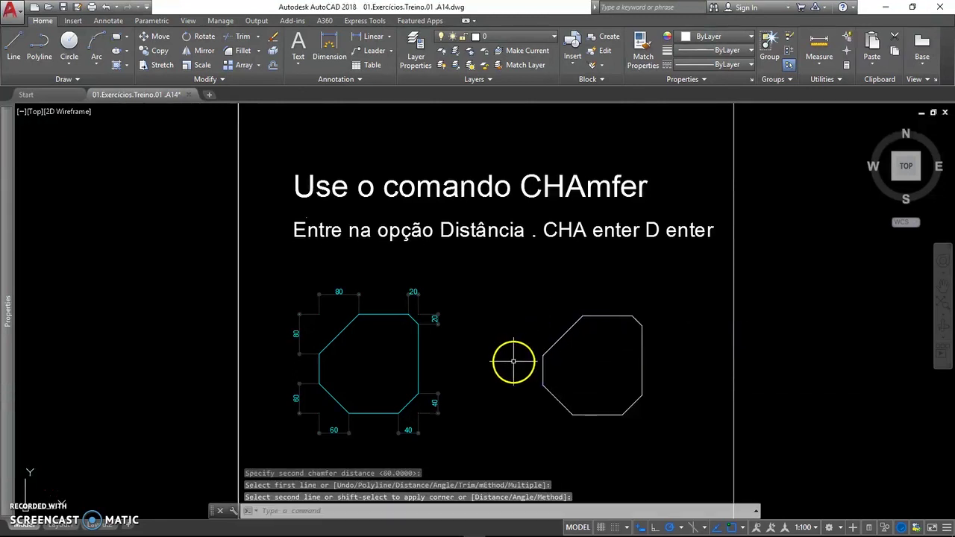
Add aligned dimensions 113,14 and 28,28 to the upper-left and top-right chamfers
scroll(503, 356, "down", 4)
scroll(501, 346, "up", 1)
scroll(494, 334, "up", 5)
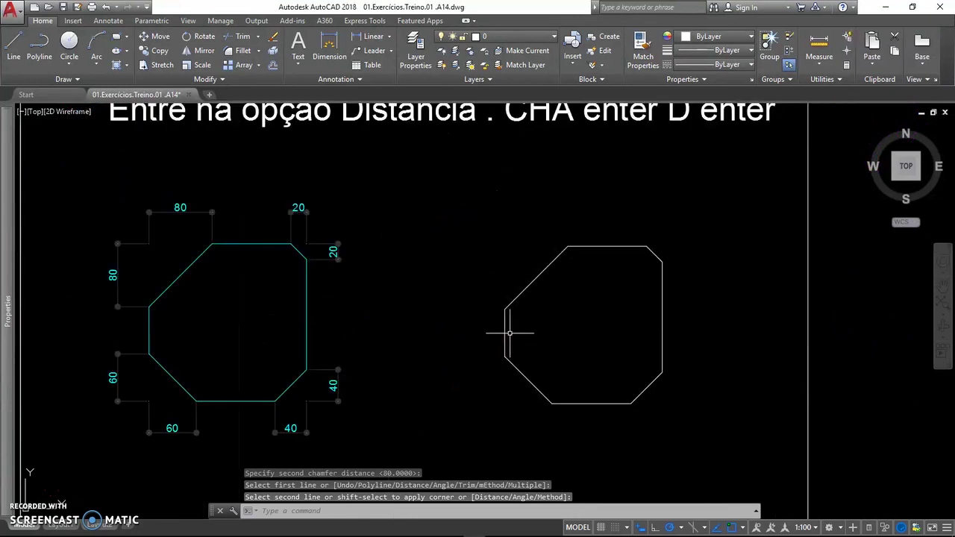
type("D")
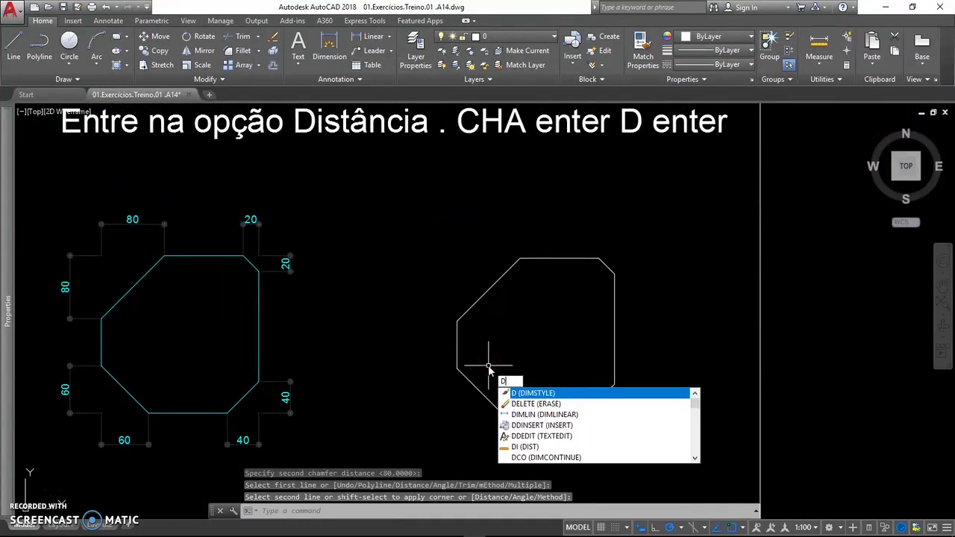
type("IMAL")
key("Return")
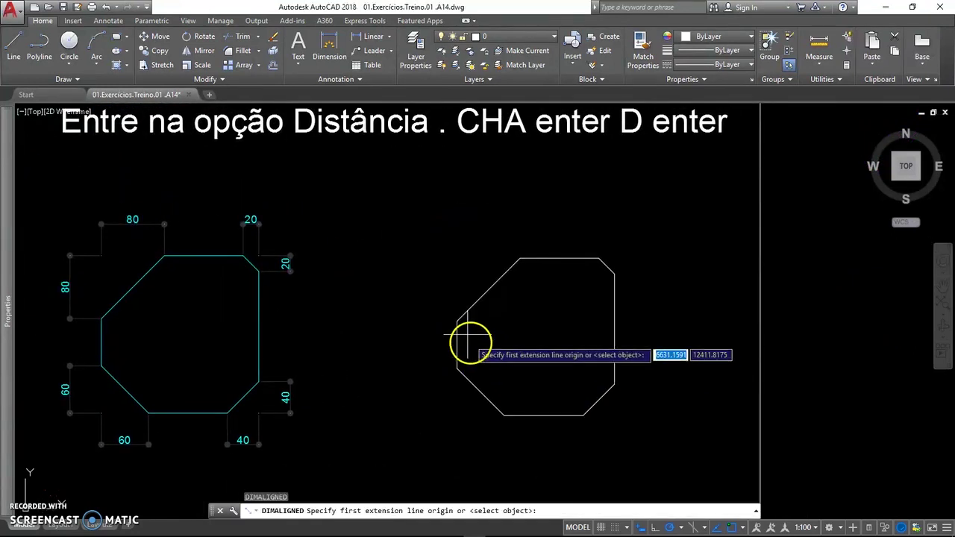
left_click(457, 320)
left_click(519, 258)
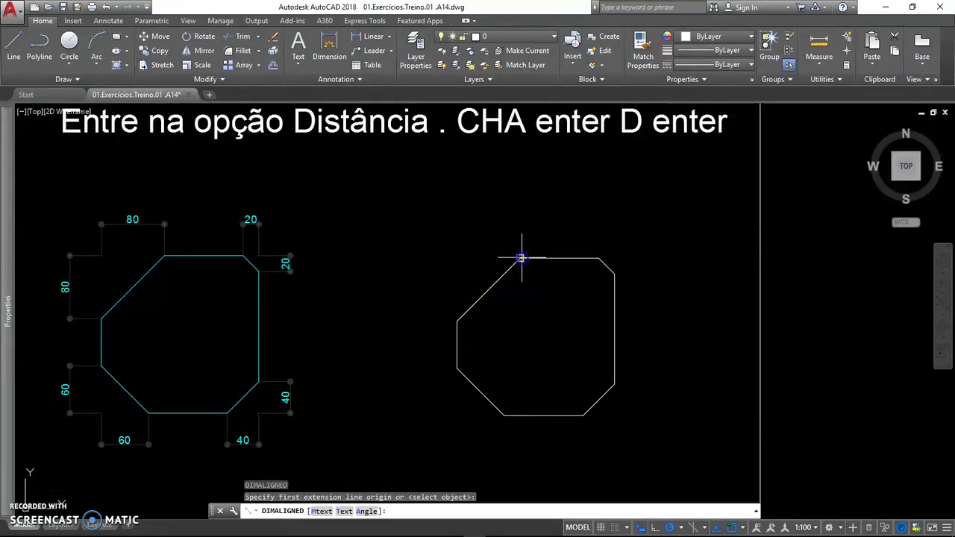
left_click(496, 248)
key("Return")
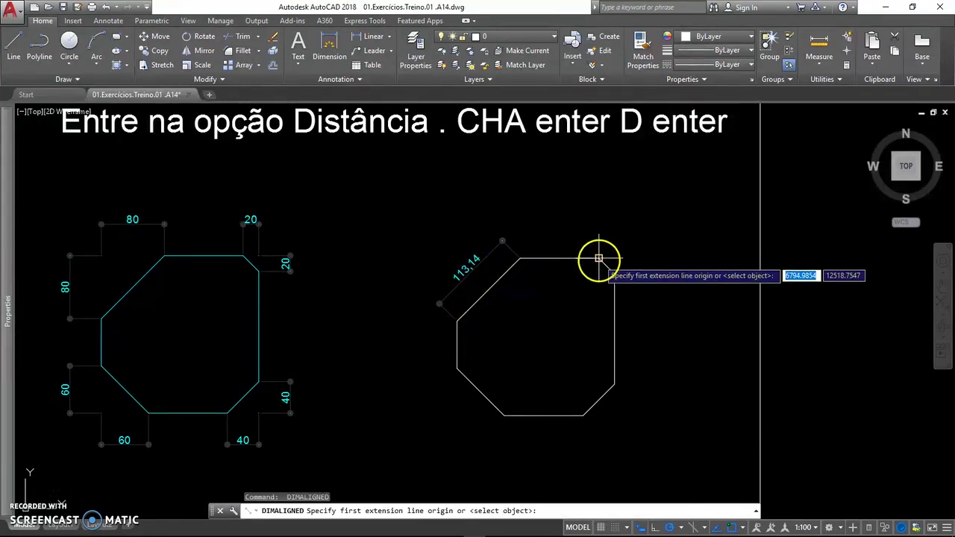
left_click(599, 259)
left_click(614, 274)
left_click(621, 254)
Add aligned dimensions 56,57 and 84,85 to the lower-right and lower-left chamfers
key("Return")
left_click(614, 385)
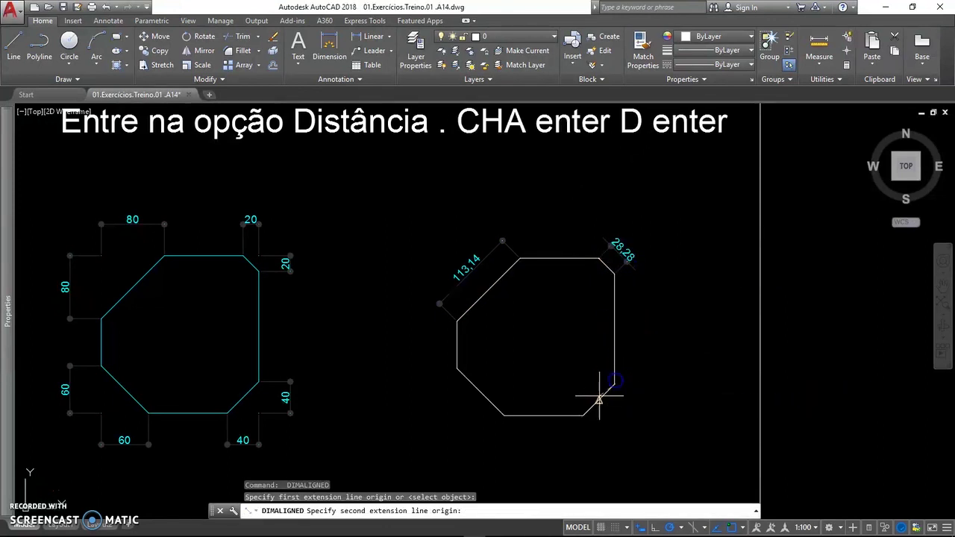
left_click(584, 414)
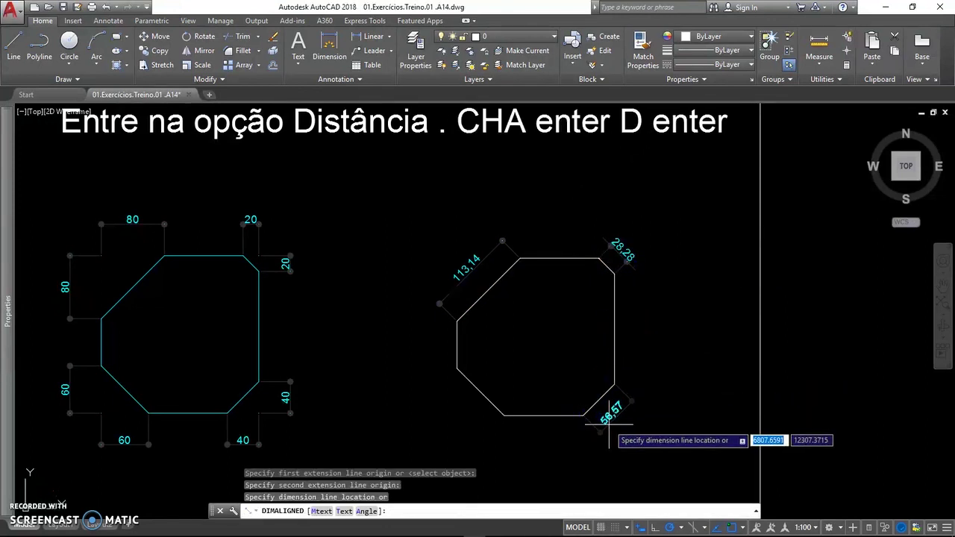
left_click(610, 426)
key("Return")
left_click(505, 413)
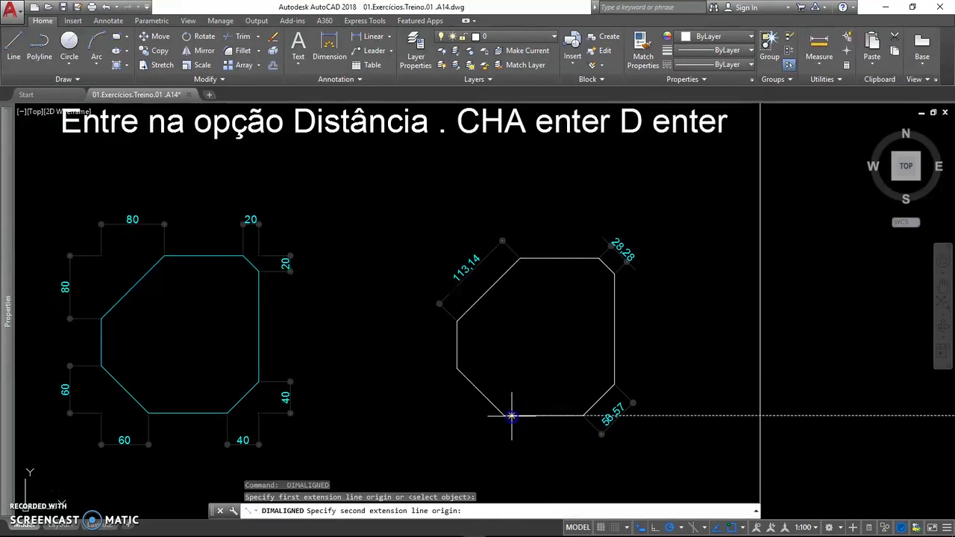
left_click(456, 366)
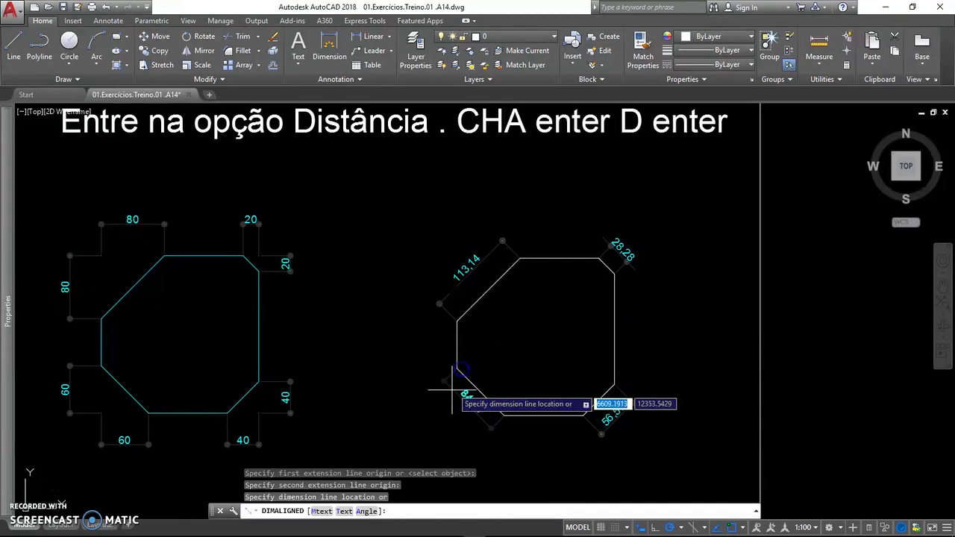
left_click(448, 397)
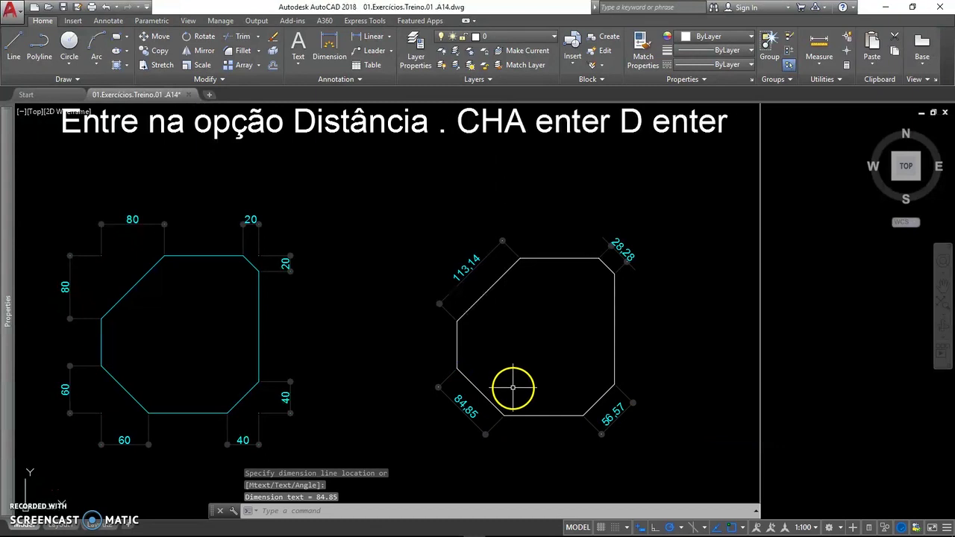
middle_click_drag(514, 388, 601, 386)
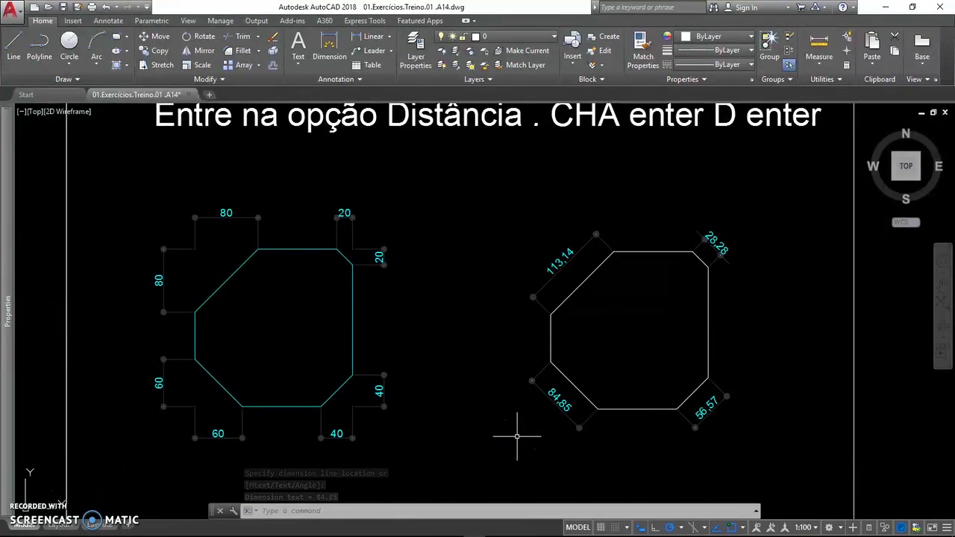
left_click(620, 405)
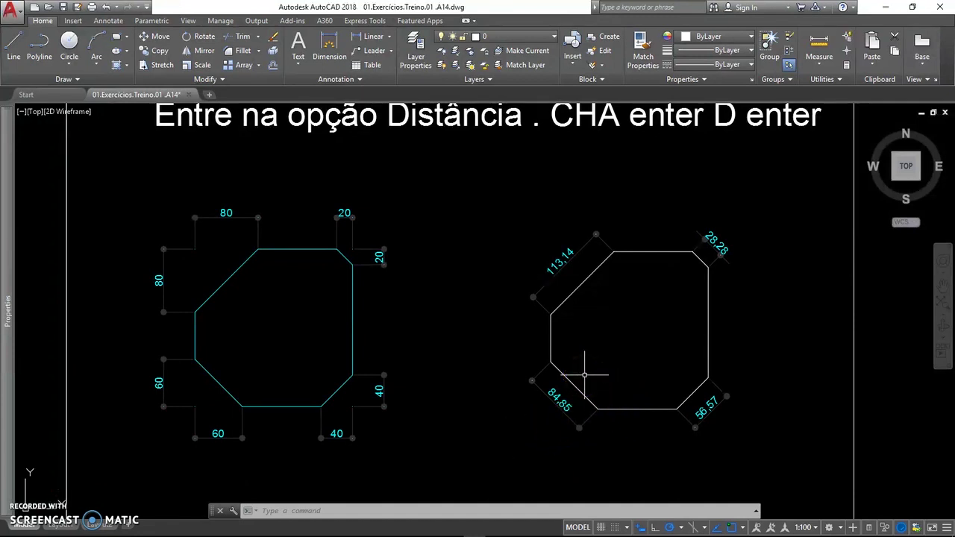
key("Escape")
key("Escape")
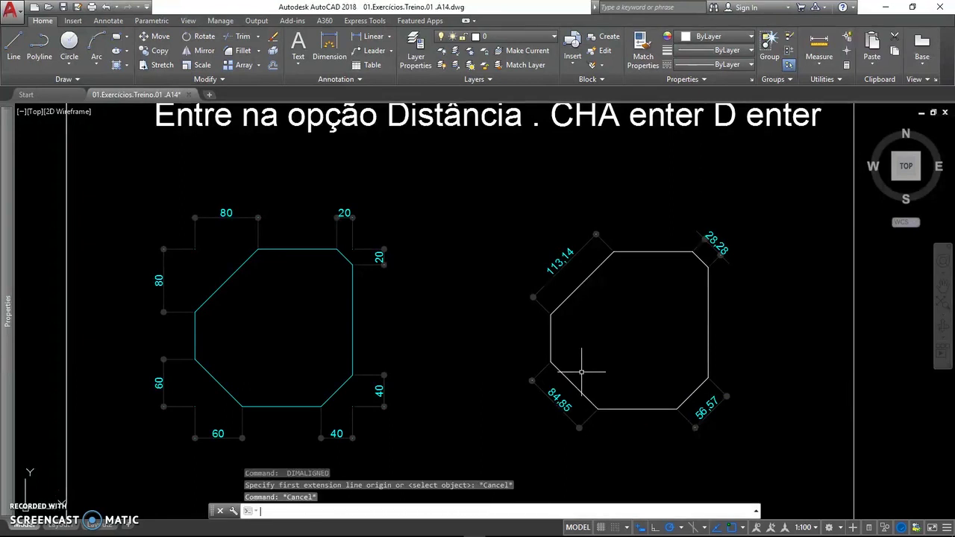
Add 135° angular dimensions at the octagon's lower-right and lower-left chamfered corners
type("dan")
key("Return")
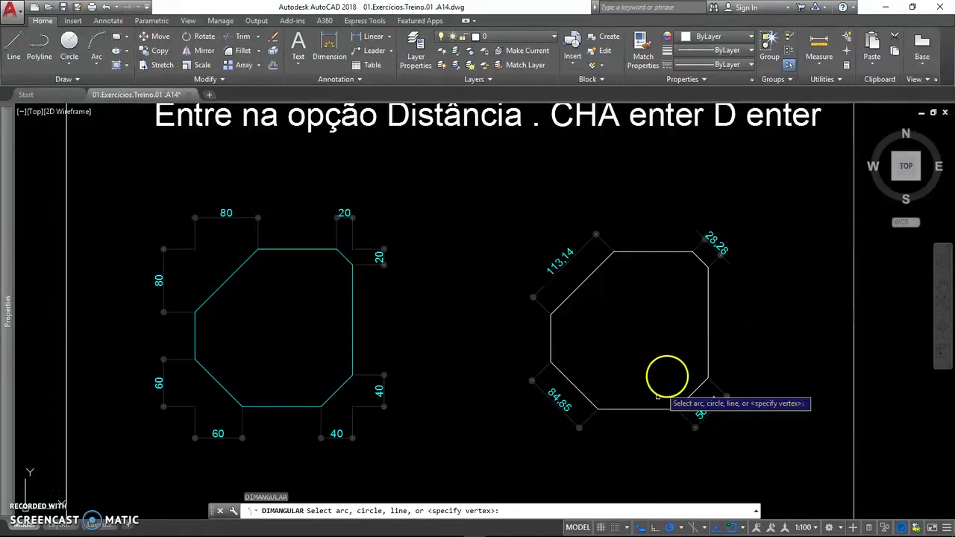
left_click(661, 409)
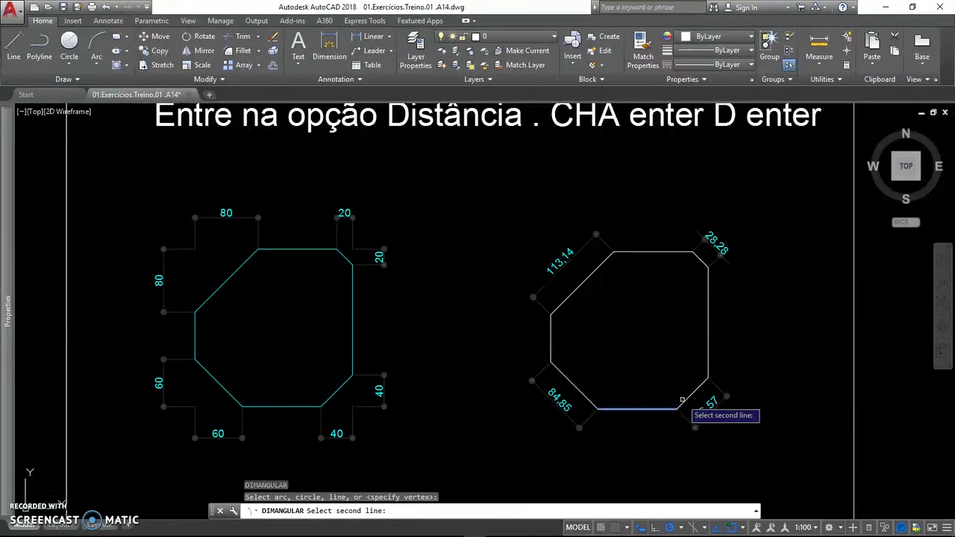
left_click(683, 401)
left_click(667, 385)
right_click(590, 403)
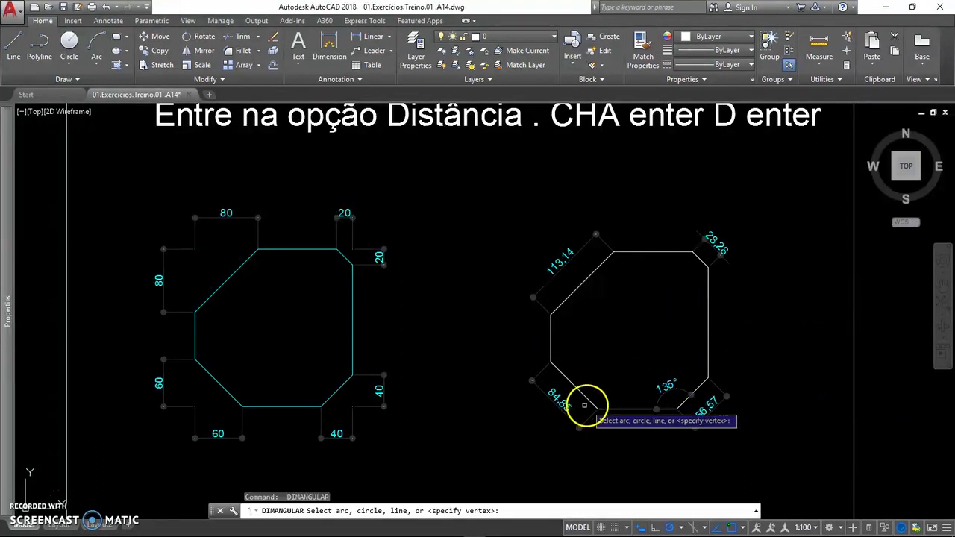
left_click(590, 403)
left_click(608, 409)
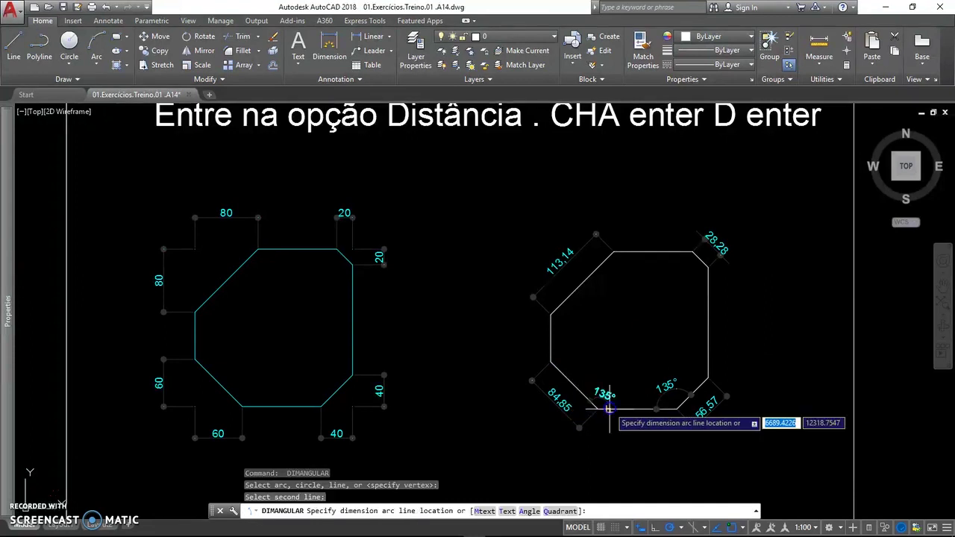
left_click(585, 373)
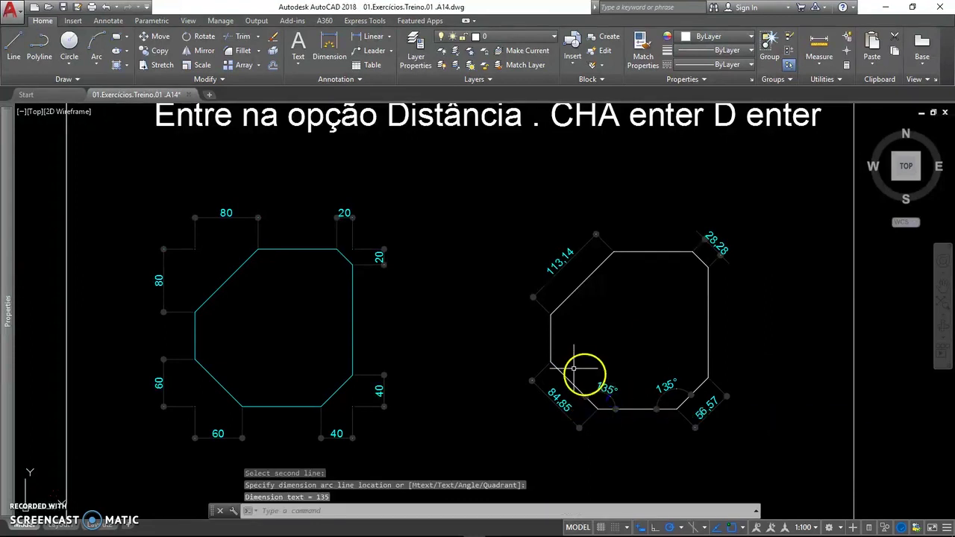
Add 135° angular dimensions at the upper-left and top-right chamfered corners
right_click(553, 329)
left_click(550, 323)
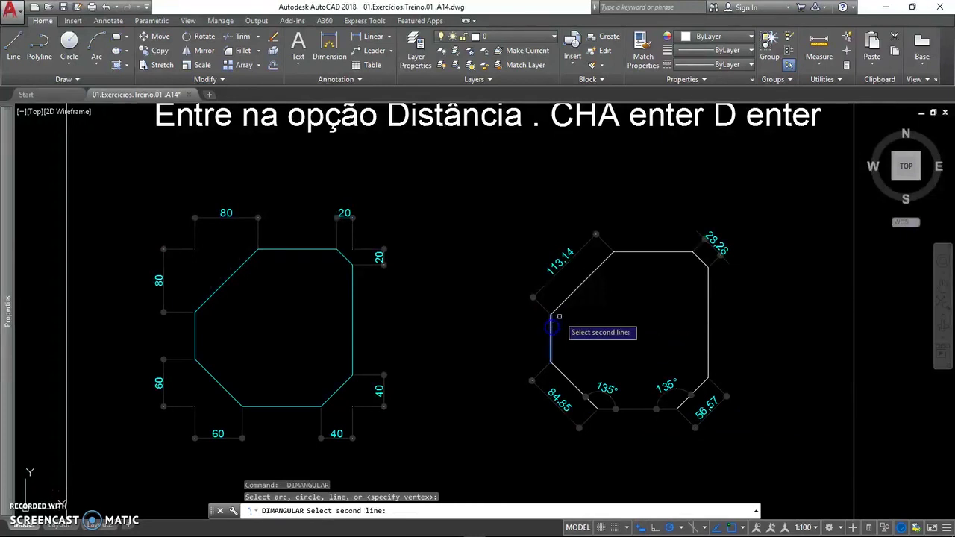
left_click(559, 306)
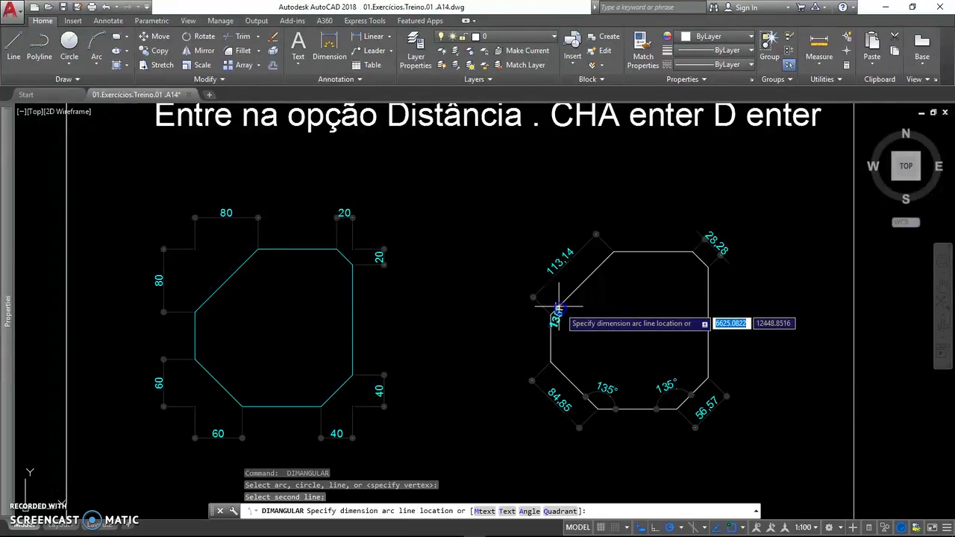
left_click(574, 322)
right_click(601, 351)
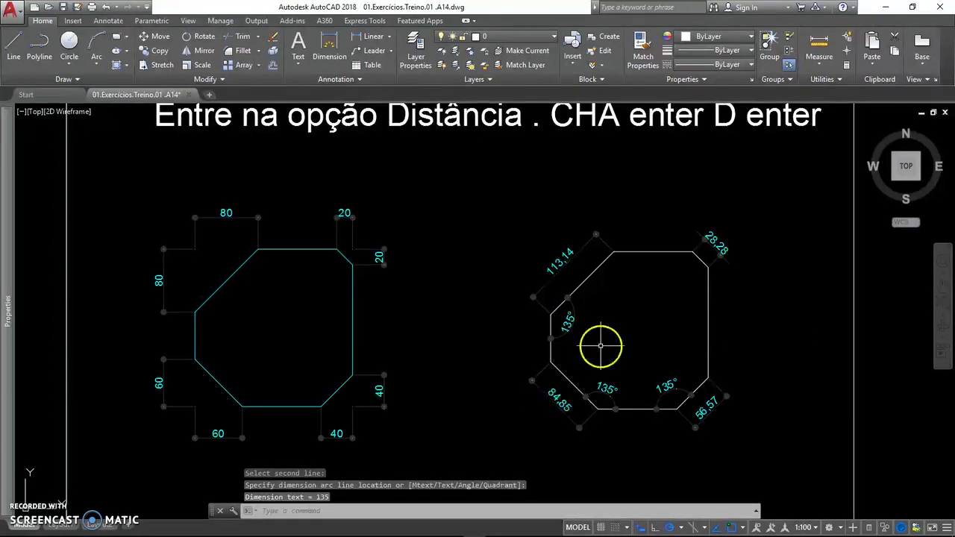
left_click(669, 253)
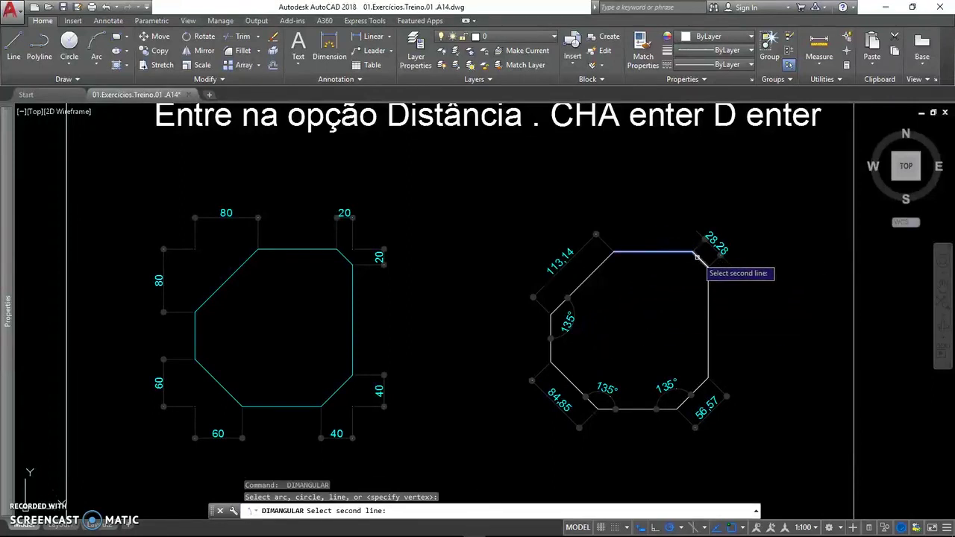
left_click(697, 257)
left_click(687, 269)
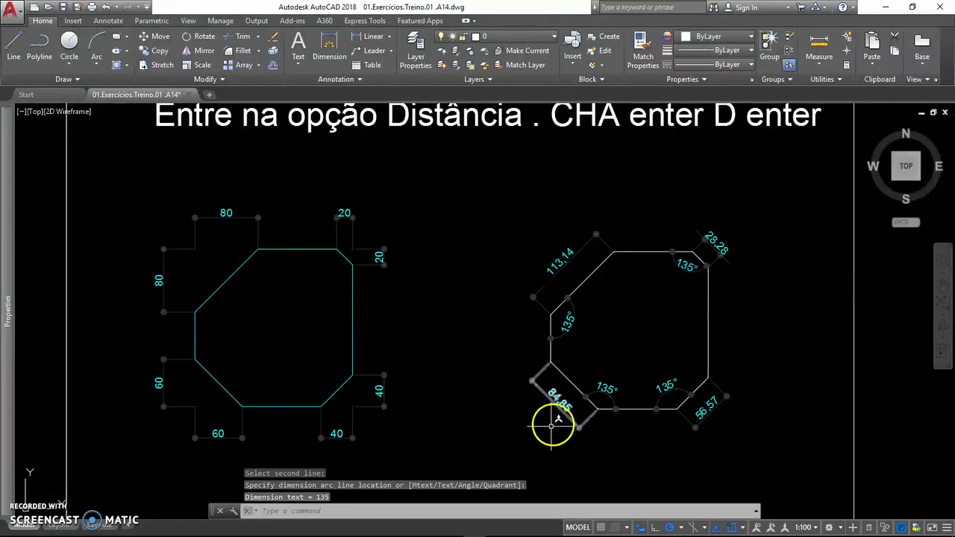
Zoom out and pan until the whole TREINO 1 sheet, including the Treino Essencial title, is visible
scroll(496, 444, "down", 3)
middle_click_drag(508, 414, 515, 269)
scroll(513, 320, "down", 3)
scroll(522, 349, "down", 2)
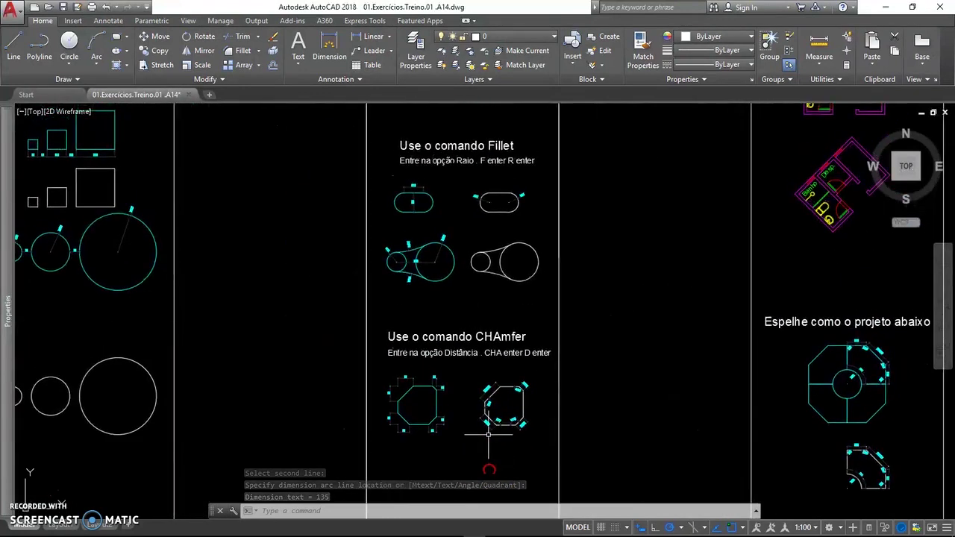
scroll(507, 342, "down", 4)
scroll(510, 343, "down", 1)
middle_click_drag(508, 342, 486, 341)
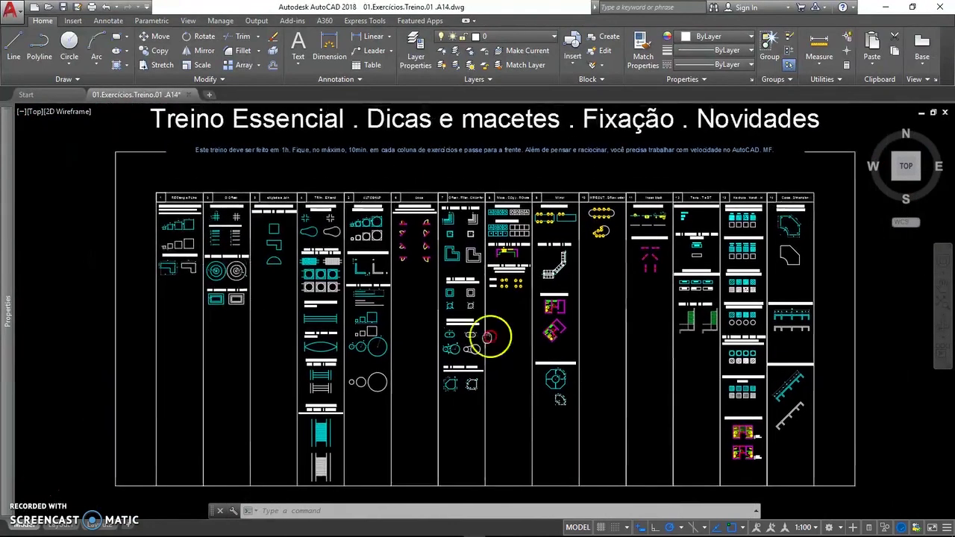
scroll(512, 199, "down", 2)
middle_click_drag(512, 199, 511, 232)
scroll(512, 232, "up", 3)
scroll(512, 232, "up", 5)
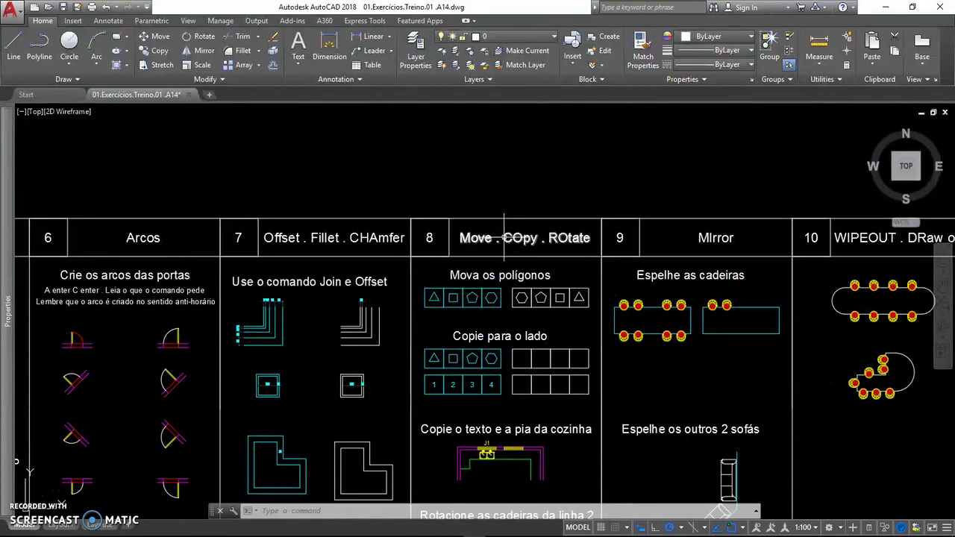
scroll(430, 233, "down", 5)
scroll(478, 283, "down", 2)
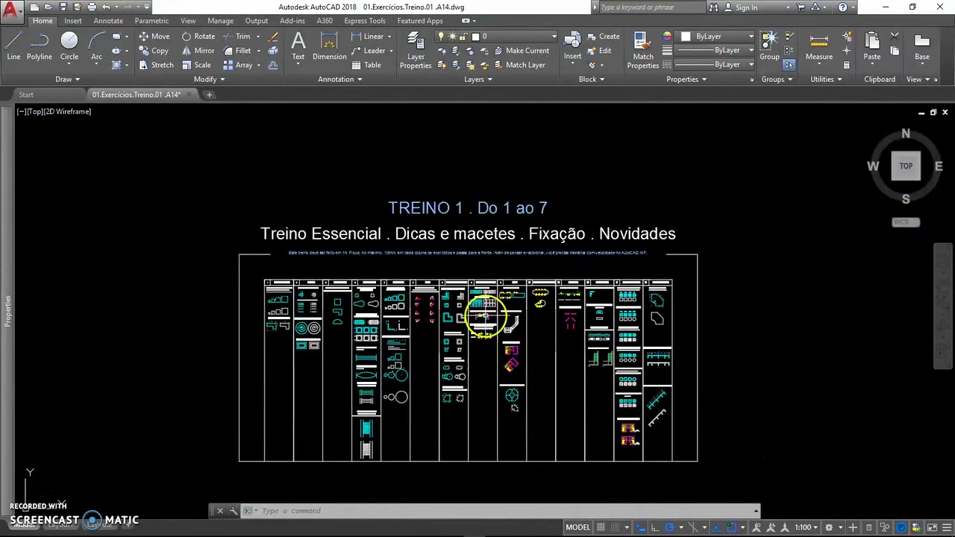